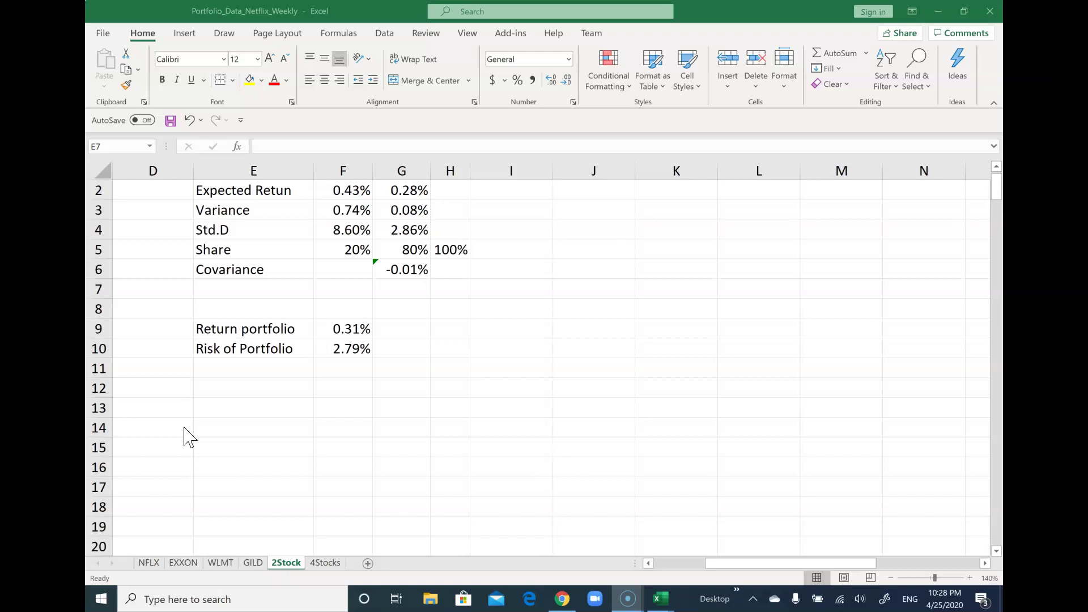
Step: Draw blue ink axes over columns K to N, labelling the vertical axis r and the horizontal axis σ
left_click_drag(588, 213, 584, 386)
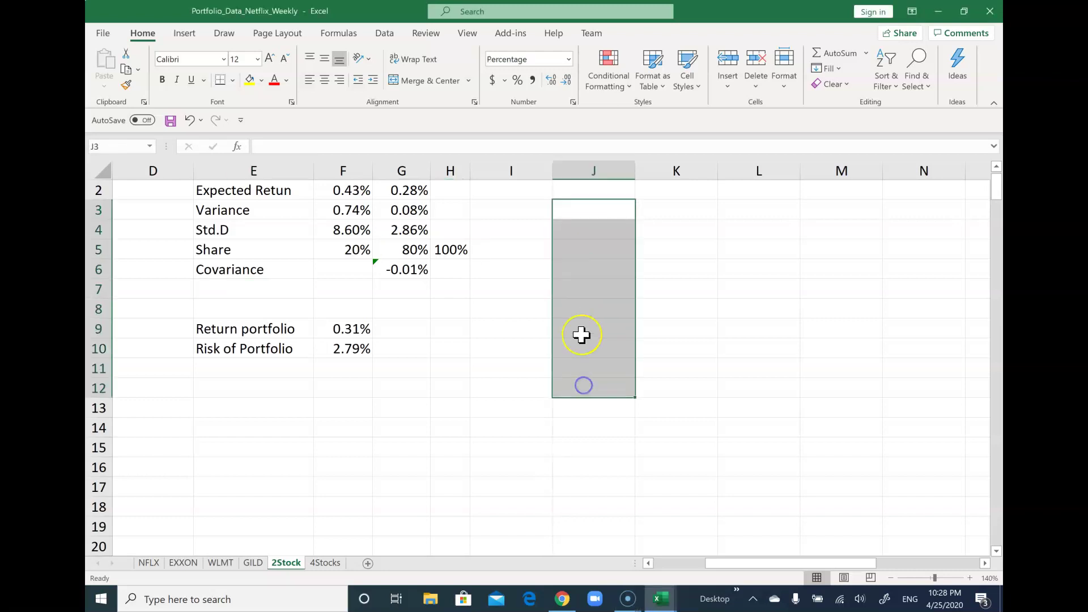
left_click(231, 30)
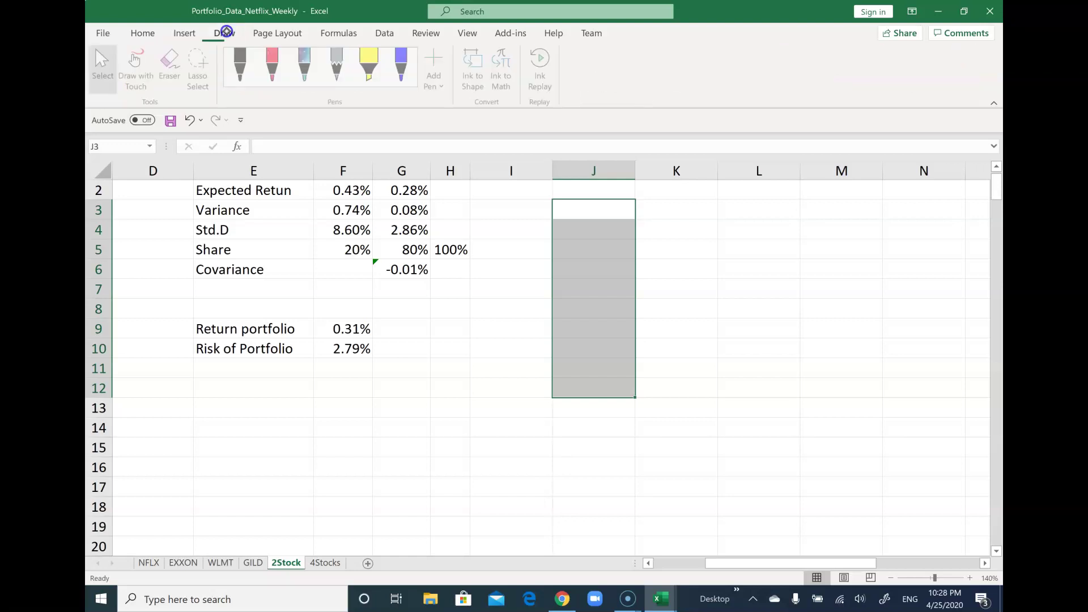
left_click(406, 67)
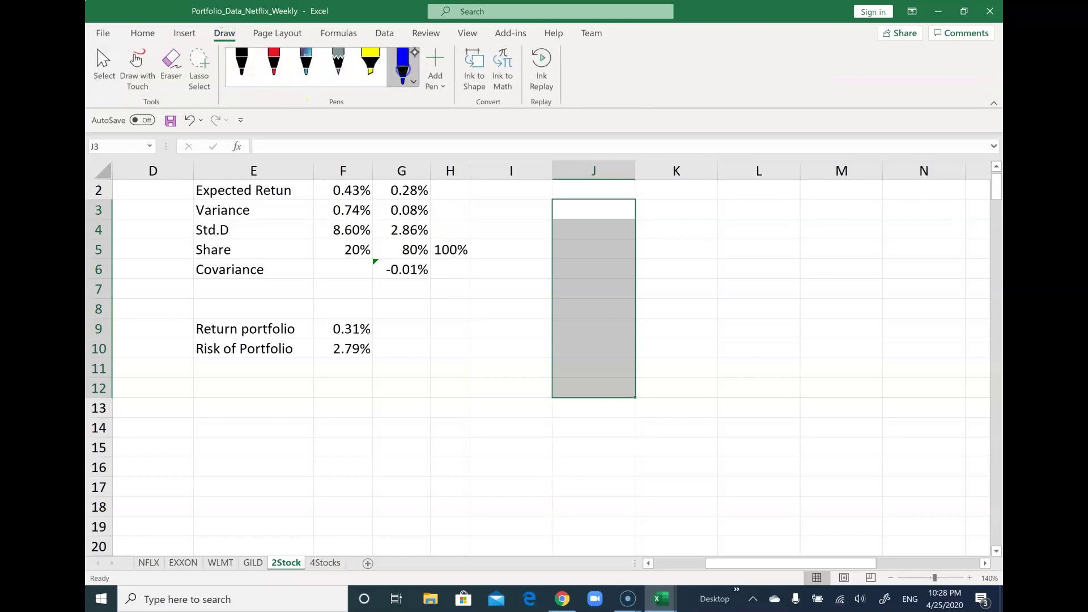
mouse_move(674, 216)
left_mouse_down()
mouse_move(670, 455)
mouse_move(945, 450)
mouse_move(939, 458)
left_mouse_up()
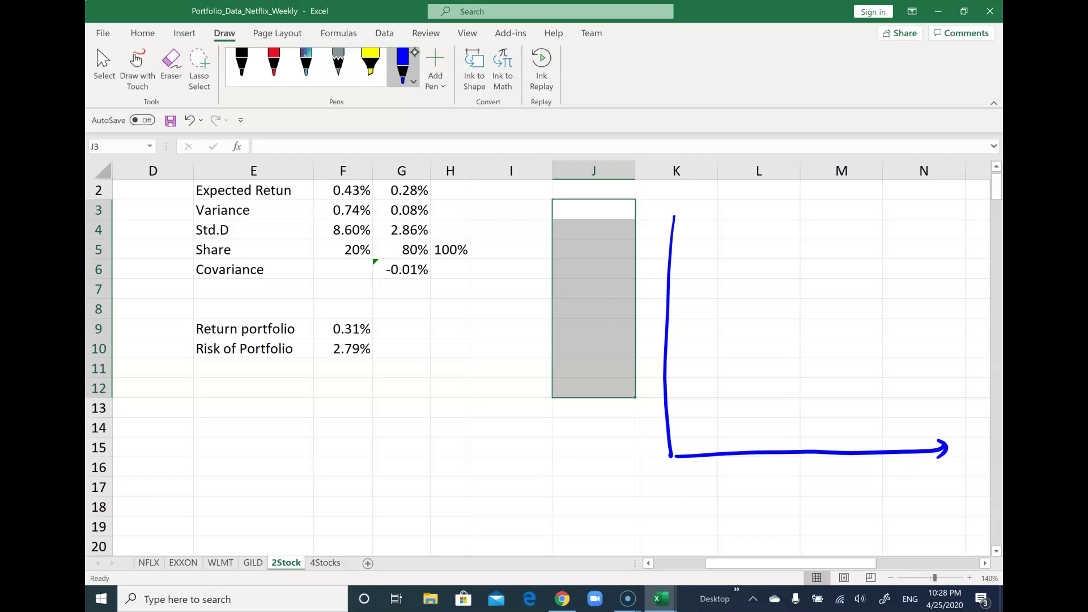
mouse_move(954, 471)
left_mouse_down()
mouse_move(945, 484)
mouse_move(974, 471)
left_mouse_up()
mouse_move(653, 197)
left_mouse_down()
mouse_move(650, 223)
mouse_move(676, 195)
left_mouse_up()
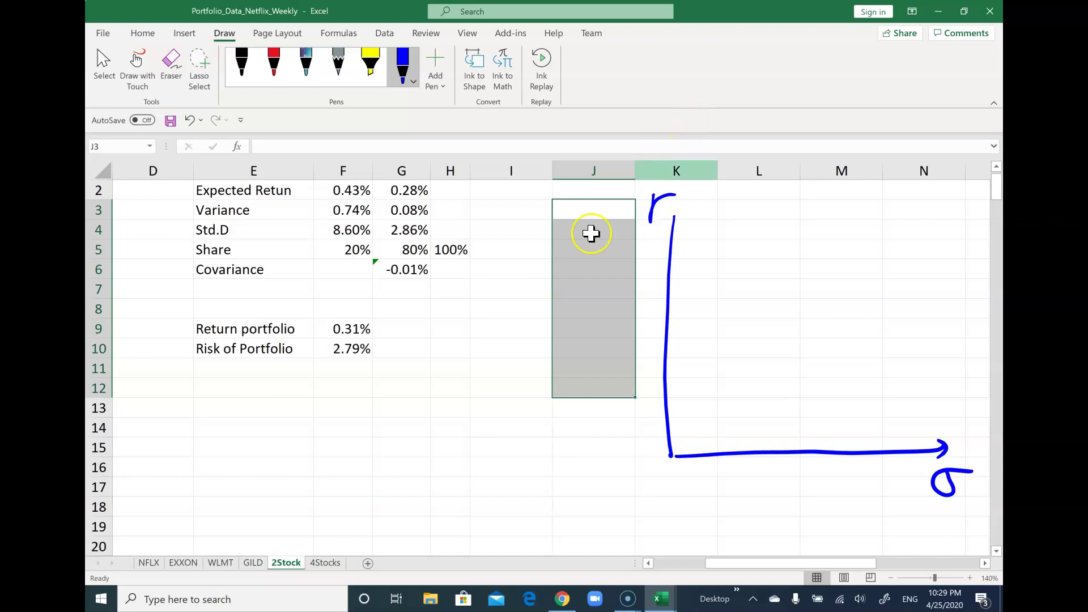
Step: Underline both expected returns in ink and plot point W with dashed guides labelled 0.28% on r and 2.86% on σ
scroll(478, 251, "up", 1)
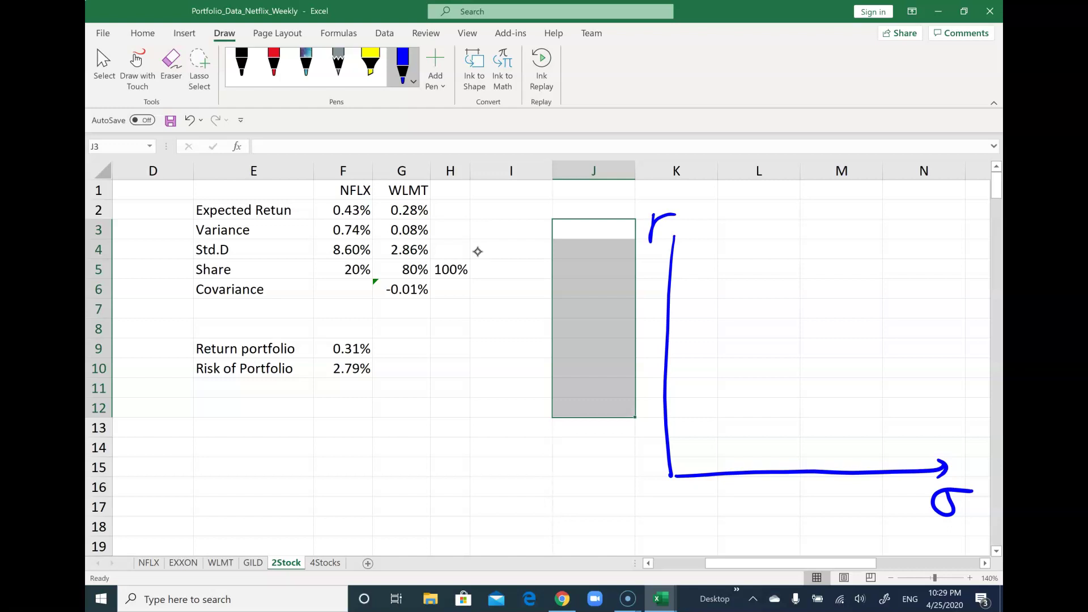
left_click_drag(333, 221, 364, 218)
left_click_drag(395, 221, 413, 219)
left_click_drag(749, 387, 808, 373)
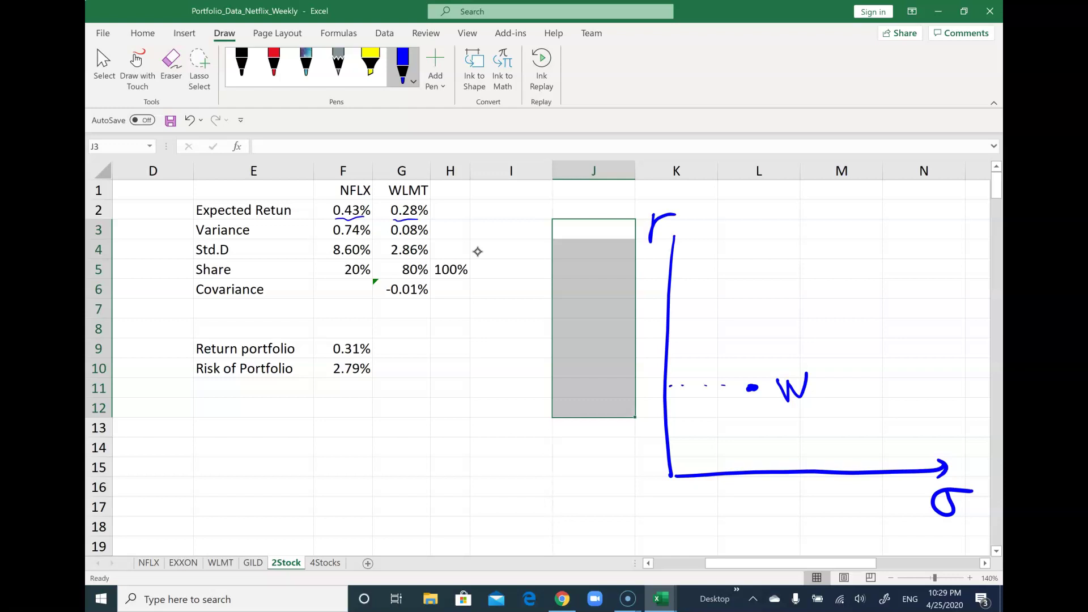
mouse_move(619, 374)
left_mouse_down()
mouse_move(611, 389)
mouse_move(619, 377)
mouse_move(636, 389)
mouse_move(649, 372)
mouse_move(638, 386)
mouse_move(655, 394)
left_mouse_up()
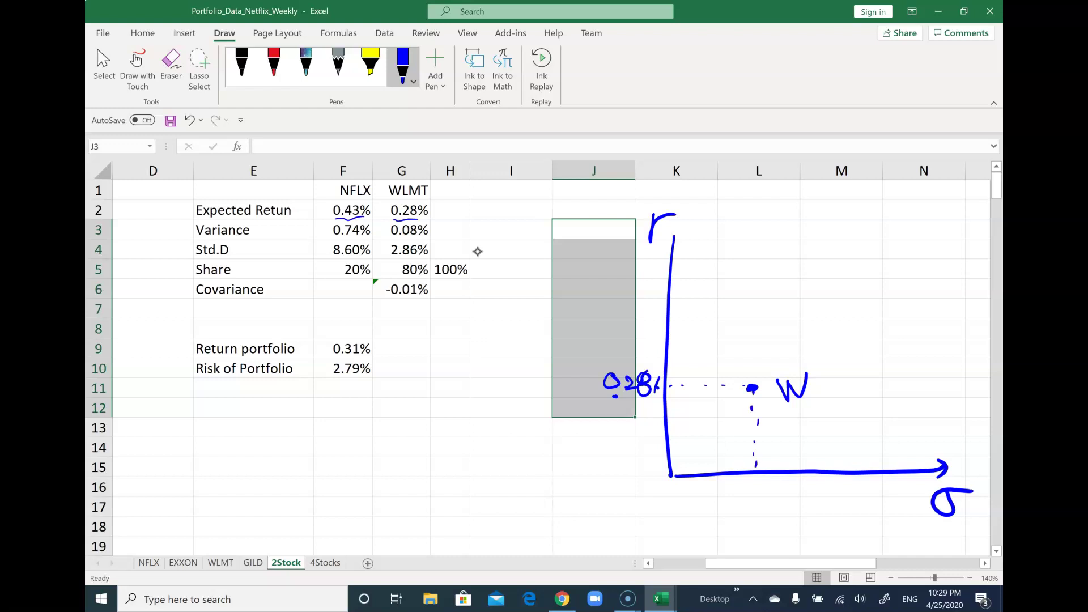
mouse_move(731, 495)
left_mouse_down()
mouse_move(745, 510)
mouse_move(766, 492)
mouse_move(797, 509)
left_mouse_up()
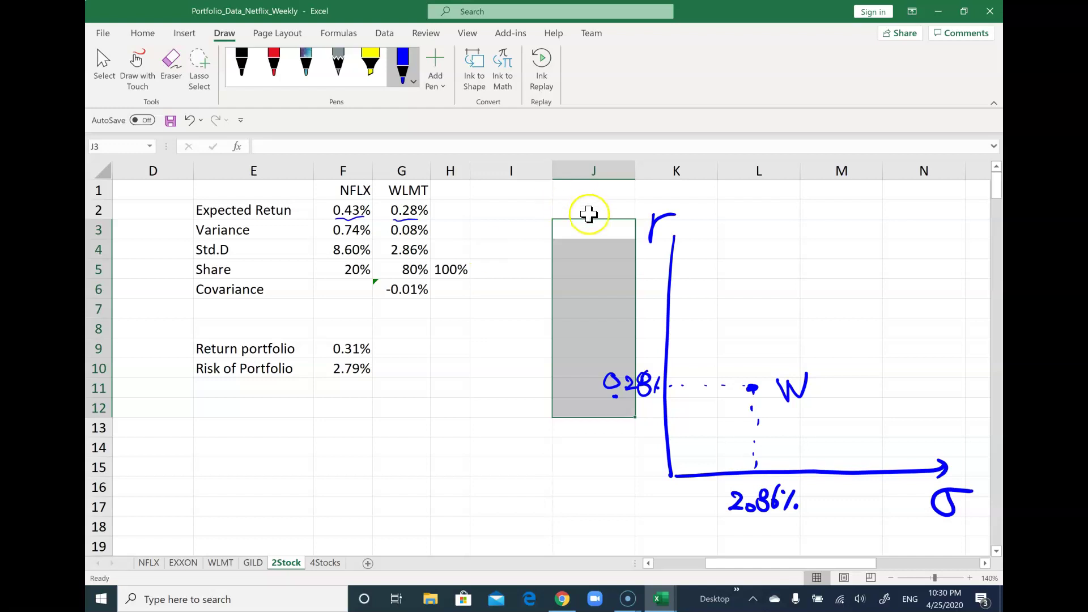
Step: Plot point N in ink above and beyond W, with a dashed guide to the r axis labelled 0.43%
mouse_move(861, 258)
left_mouse_down()
mouse_move(907, 243)
mouse_move(929, 265)
mouse_move(931, 239)
left_mouse_up()
left_click_drag(830, 261, 839, 262)
left_click_drag(843, 261, 852, 261)
left_click_drag(774, 262, 784, 261)
left_click_drag(733, 262, 734, 261)
left_click_drag(680, 268, 703, 266)
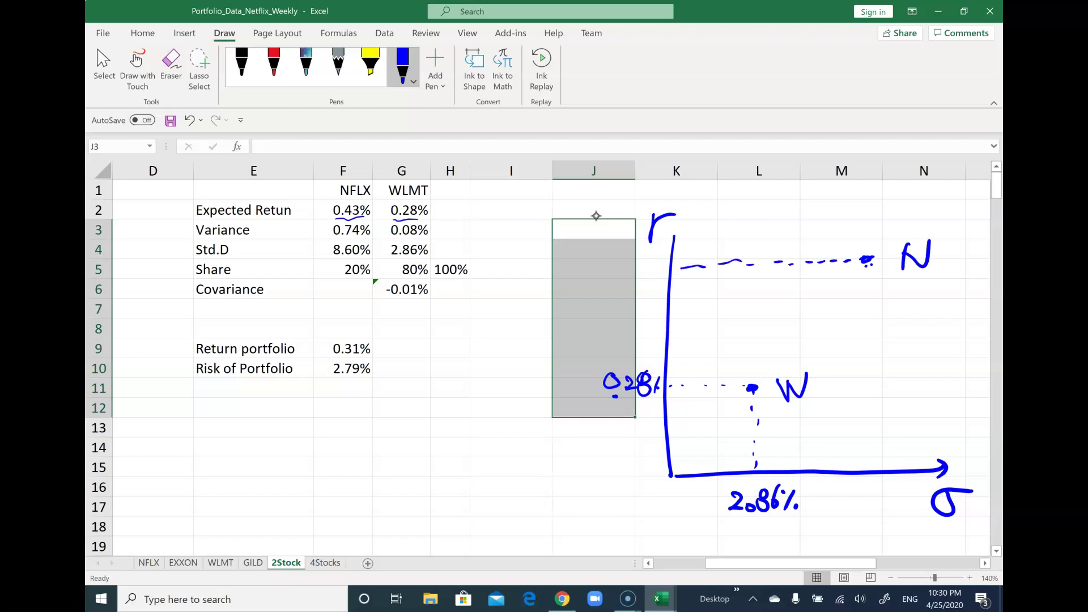
mouse_move(601, 255)
left_mouse_down()
mouse_move(593, 275)
mouse_move(603, 257)
mouse_move(613, 272)
left_mouse_up()
mouse_move(628, 253)
left_mouse_down()
mouse_move(615, 267)
mouse_move(641, 264)
left_mouse_up()
mouse_move(628, 251)
left_mouse_down()
mouse_move(626, 270)
mouse_move(640, 265)
mouse_move(631, 272)
left_mouse_up()
left_click_drag(662, 254, 647, 274)
left_click_drag(648, 249, 665, 273)
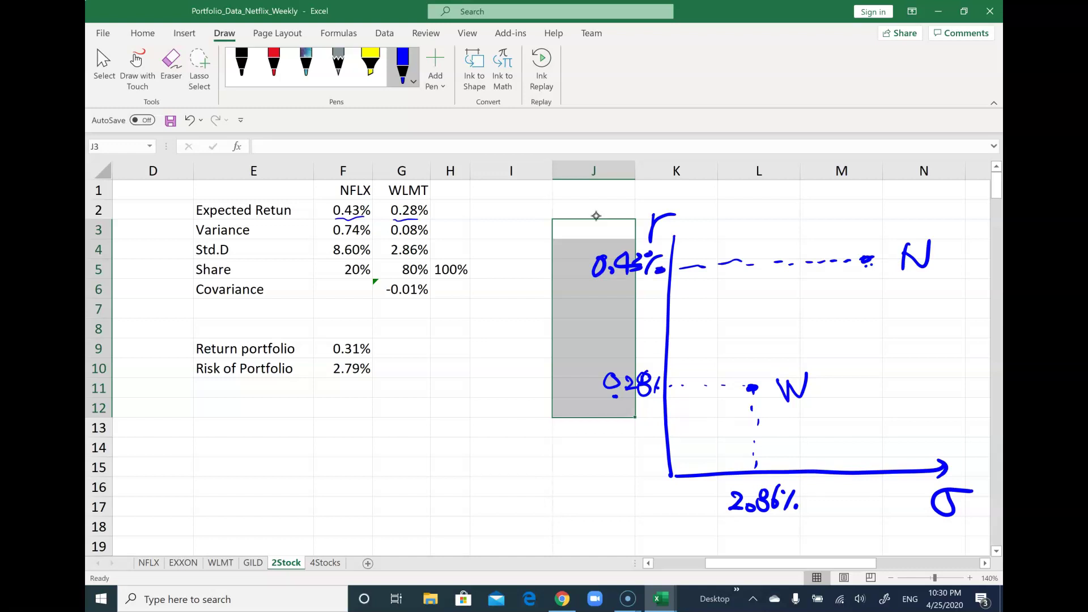
Step: Draw a dashed guide from point N down to the σ axis, label it 8.6%, and thicken the N dot
left_click_drag(873, 287, 873, 297)
left_click_drag(873, 306, 871, 426)
mouse_move(870, 437)
left_mouse_down()
mouse_move(858, 511)
mouse_move(863, 496)
mouse_move(895, 495)
left_mouse_up()
left_click(869, 509)
left_click_drag(904, 492, 897, 510)
left_click(907, 510)
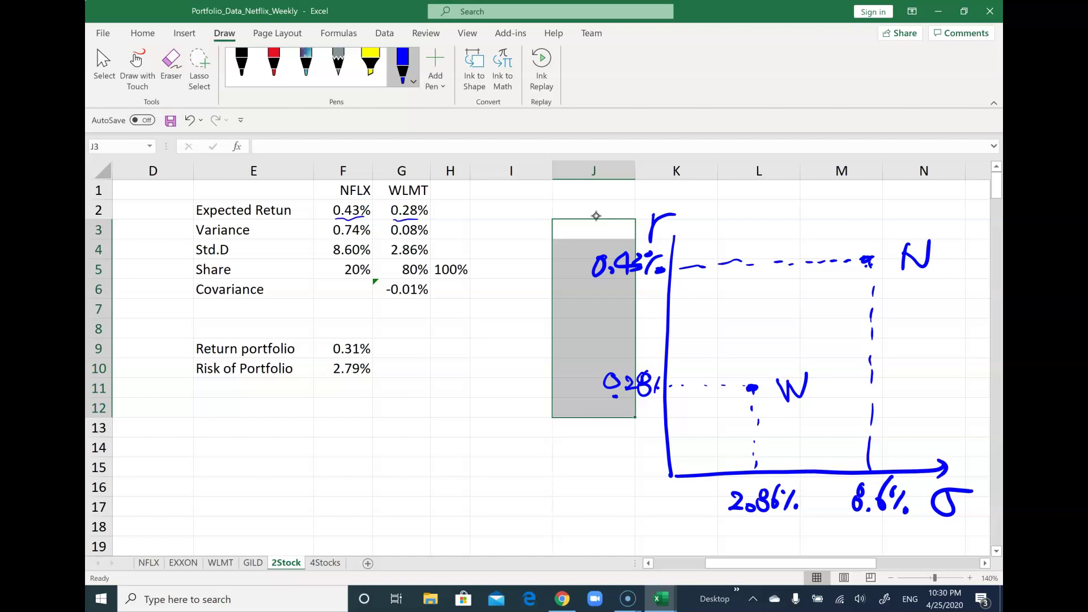
left_click_drag(858, 256, 865, 263)
Step: Handwrite "Risk - Averse" in ink below the portfolio return and risk rows
mouse_move(255, 416)
left_mouse_down()
mouse_move(254, 461)
mouse_move(299, 446)
left_mouse_up()
left_click_drag(315, 420, 305, 442)
mouse_move(325, 399)
left_mouse_down()
mouse_move(326, 428)
mouse_move(347, 432)
mouse_move(378, 405)
left_mouse_up()
mouse_move(401, 413)
left_mouse_down()
mouse_move(418, 412)
mouse_move(415, 388)
left_mouse_up()
mouse_move(418, 382)
left_mouse_down()
mouse_move(424, 400)
mouse_move(434, 381)
left_mouse_up()
mouse_move(442, 377)
left_mouse_down()
mouse_move(447, 386)
mouse_move(494, 374)
left_mouse_up()
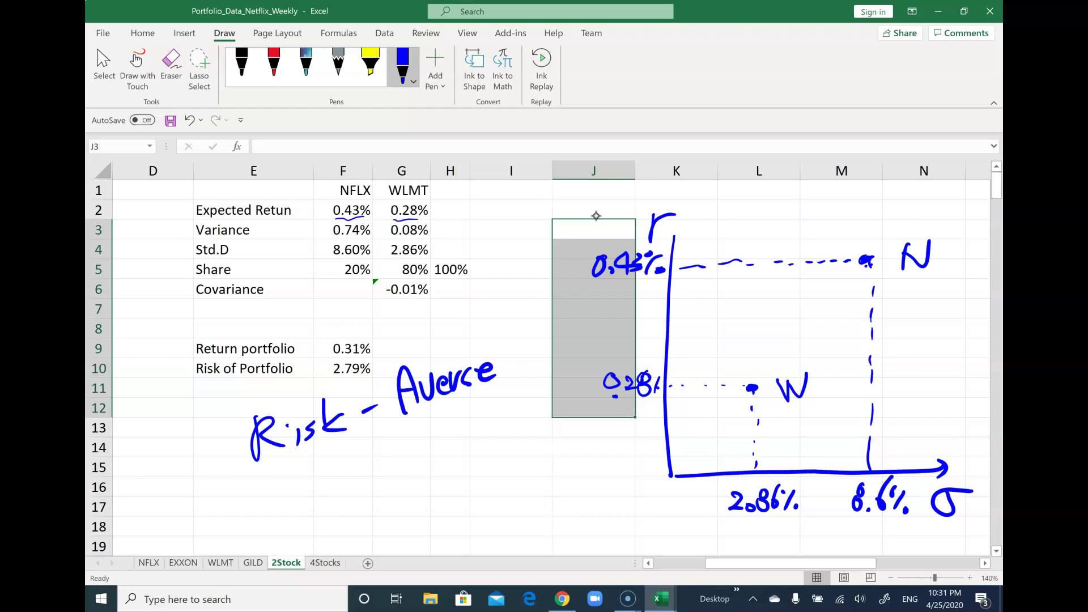
Step: Draw two joined ink arrows beside the N guide, one towards lower σ and one towards higher r
mouse_move(784, 456)
left_mouse_down()
mouse_move(850, 455)
mouse_move(774, 455)
mouse_move(796, 441)
left_mouse_up()
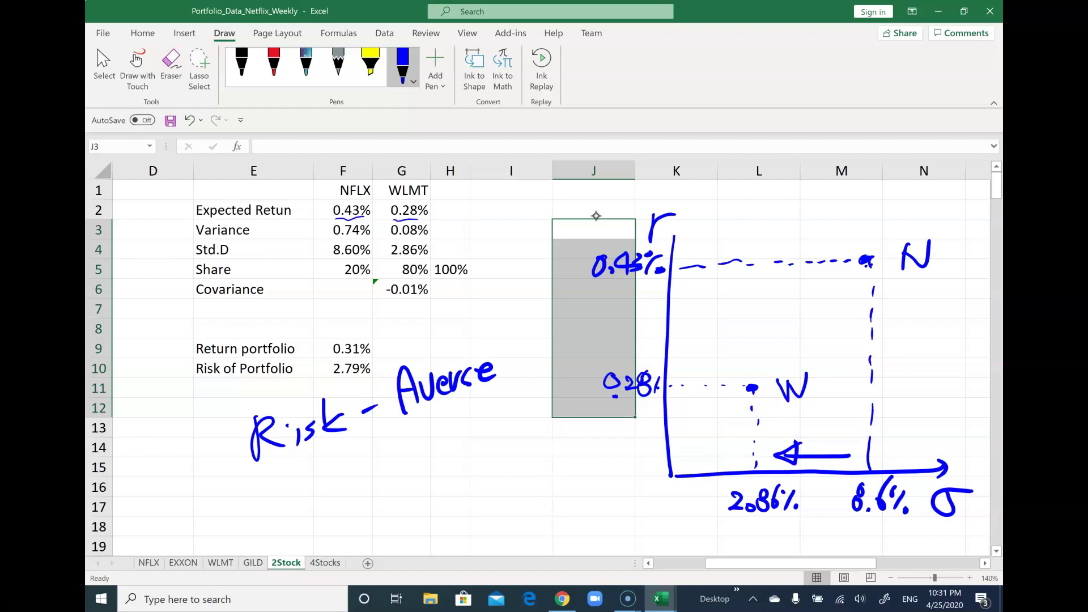
mouse_move(844, 455)
left_mouse_down()
mouse_move(843, 397)
mouse_move(825, 416)
left_mouse_up()
mouse_move(826, 416)
left_mouse_down()
mouse_move(856, 415)
mouse_move(844, 399)
left_mouse_up()
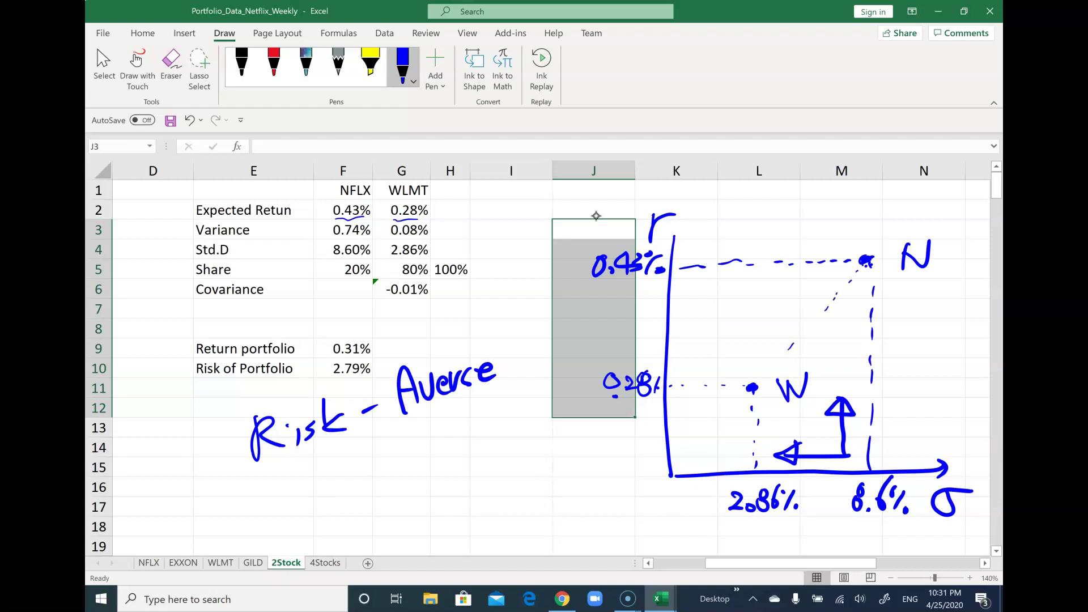
Step: Join points W and N with a dashed ink line and add arrows from its middle towards lower σ and higher r
left_click_drag(792, 344, 845, 280)
left_click_drag(751, 384, 755, 391)
mouse_move(806, 302)
left_mouse_down()
mouse_move(784, 299)
mouse_move(799, 318)
left_mouse_up()
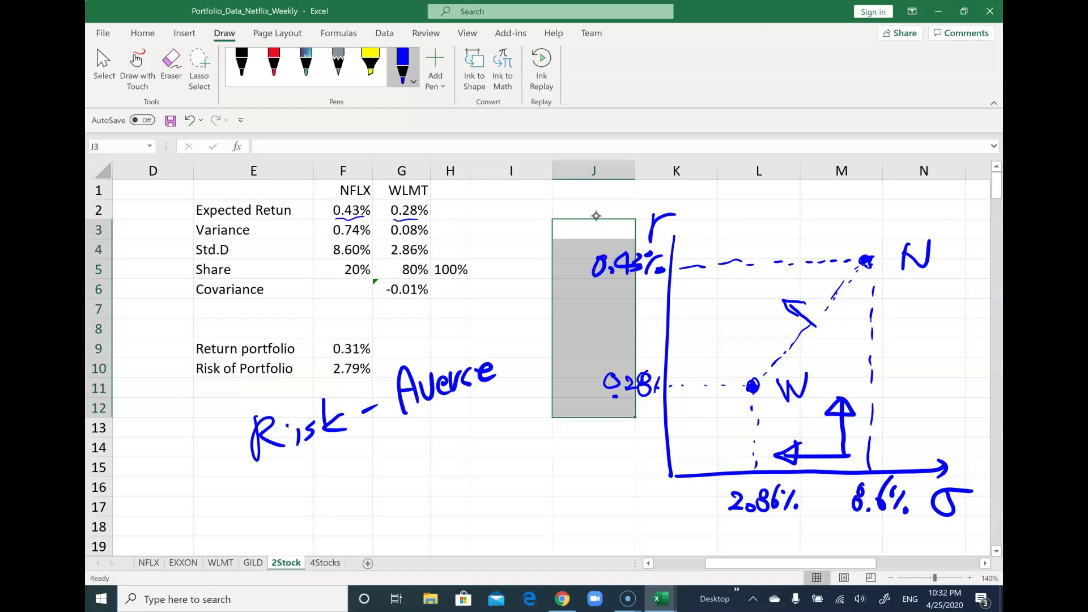
mouse_move(804, 327)
left_mouse_down()
mouse_move(769, 328)
mouse_move(783, 336)
left_mouse_up()
left_click_drag(804, 315, 803, 283)
left_click_drag(795, 293, 802, 288)
left_click_drag(803, 285, 813, 298)
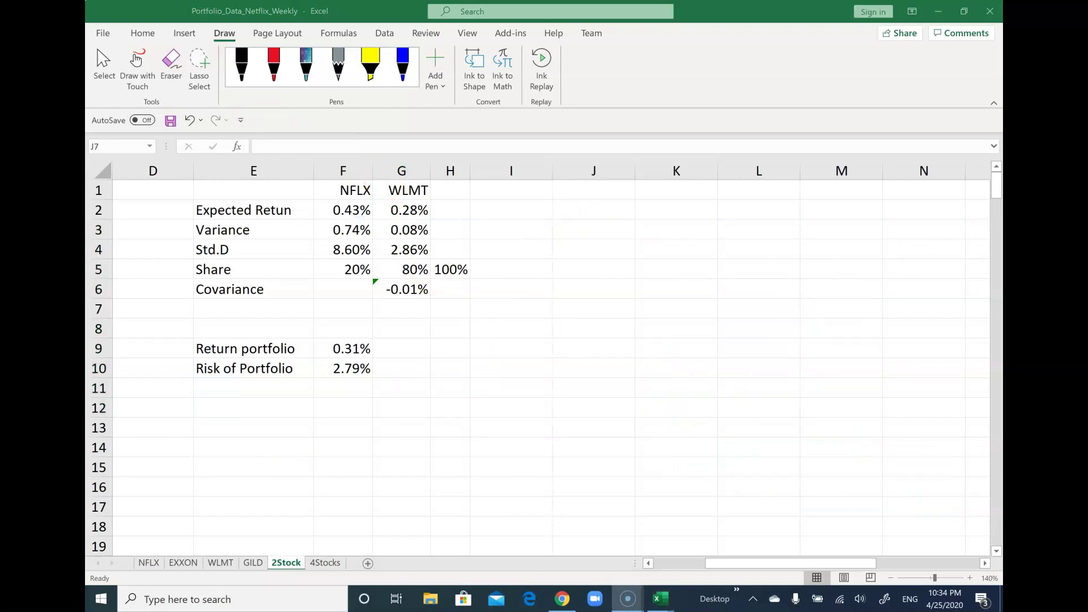
Step: Return to normal cell selection and enter the label "Correlation Coefficient" in cell E7
left_click(271, 306)
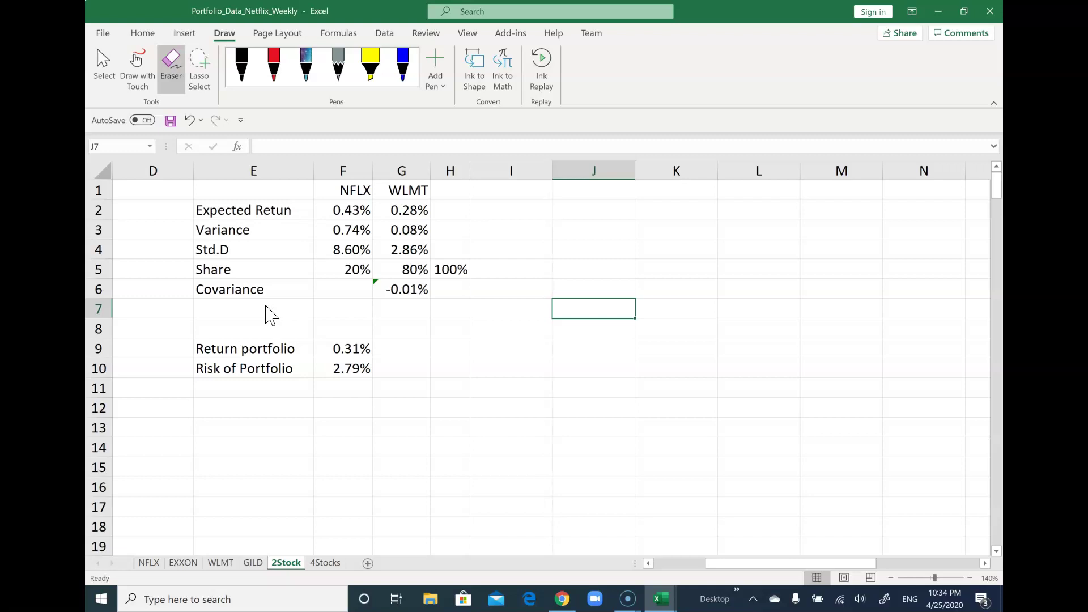
left_click(97, 68)
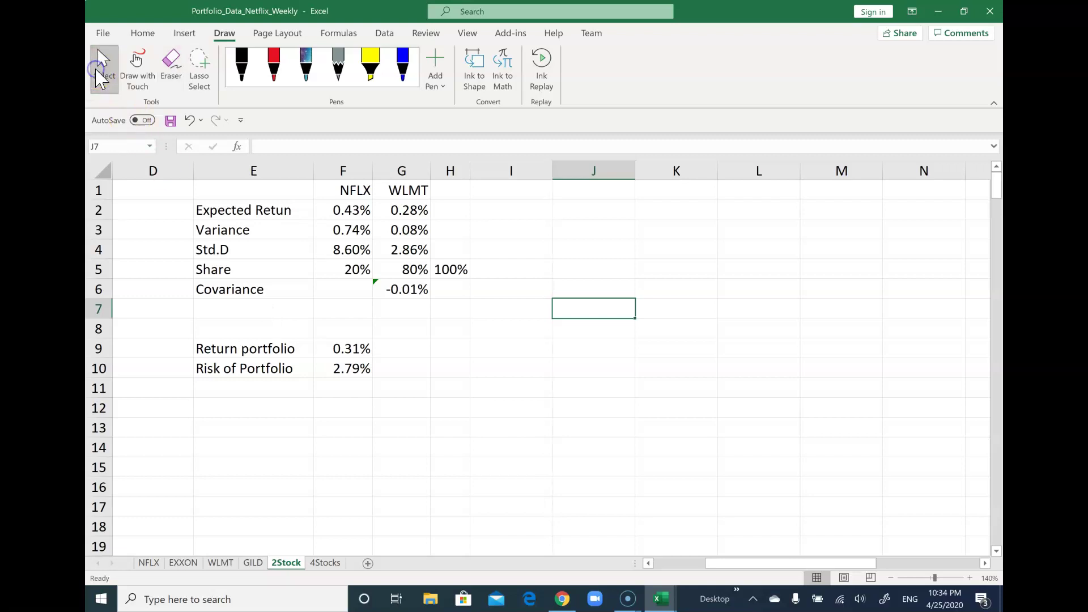
left_click(231, 312)
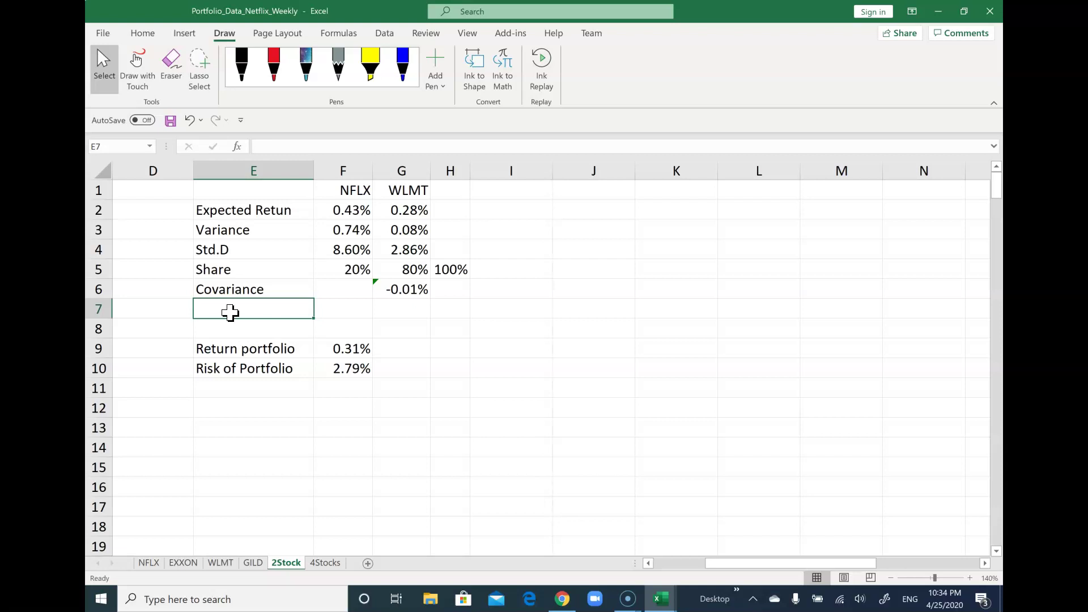
type("Co")
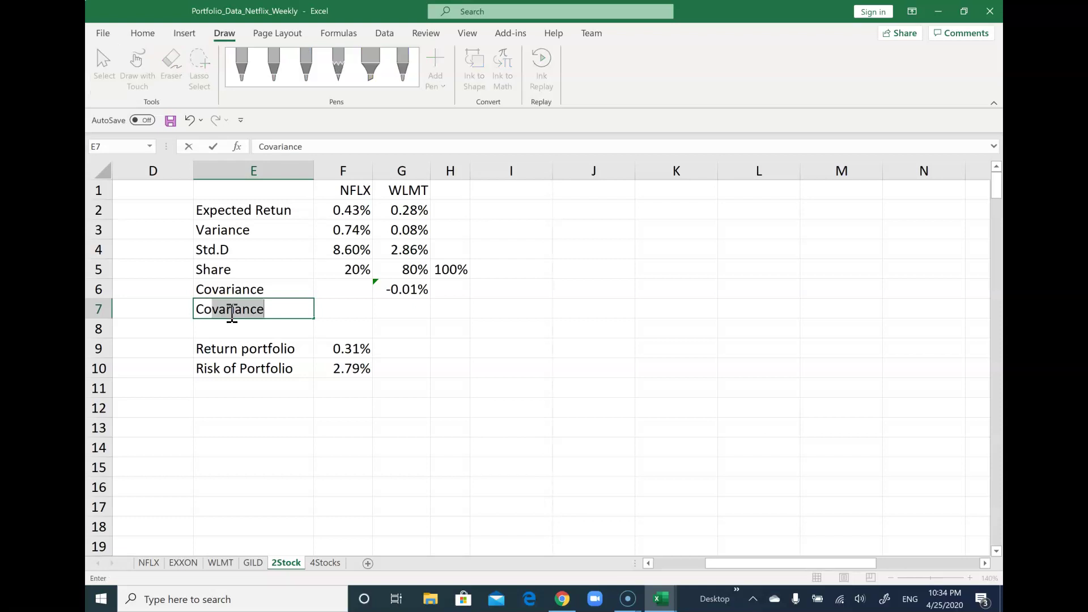
type("rrelation")
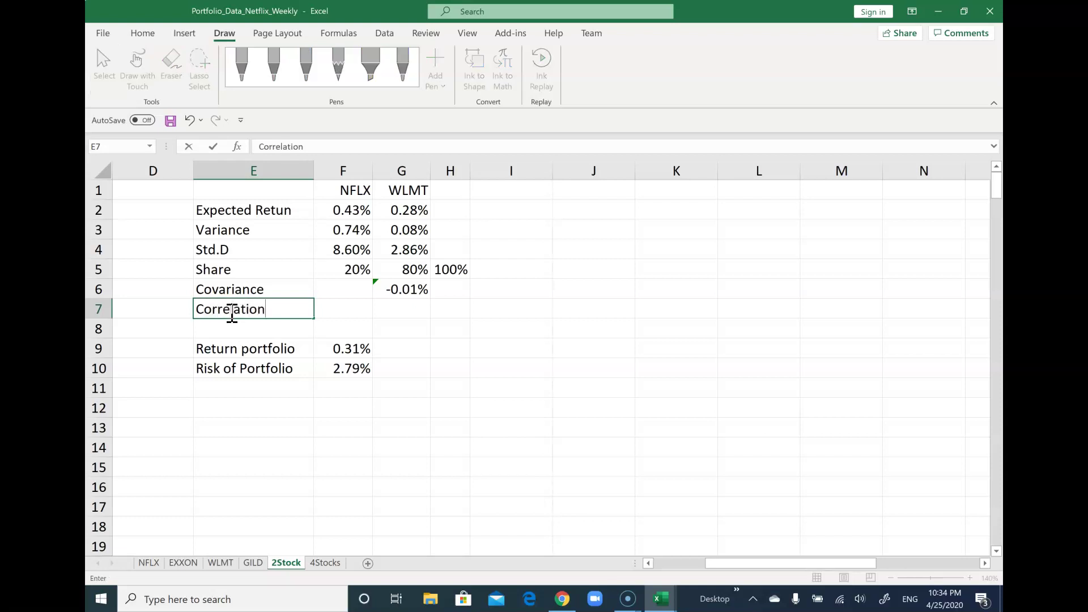
type(" Coefficient")
key("Return")
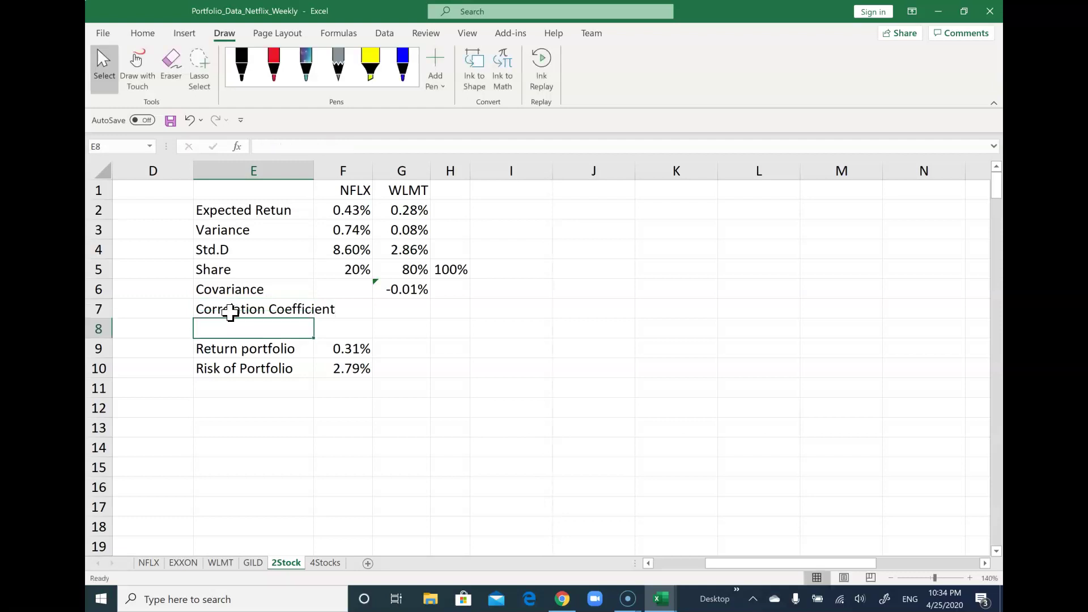
Step: Select cell G7 and handwrite ρNW = with the numerator Cov(N,W) in blue ink beside the table
key("Up")
key("Right")
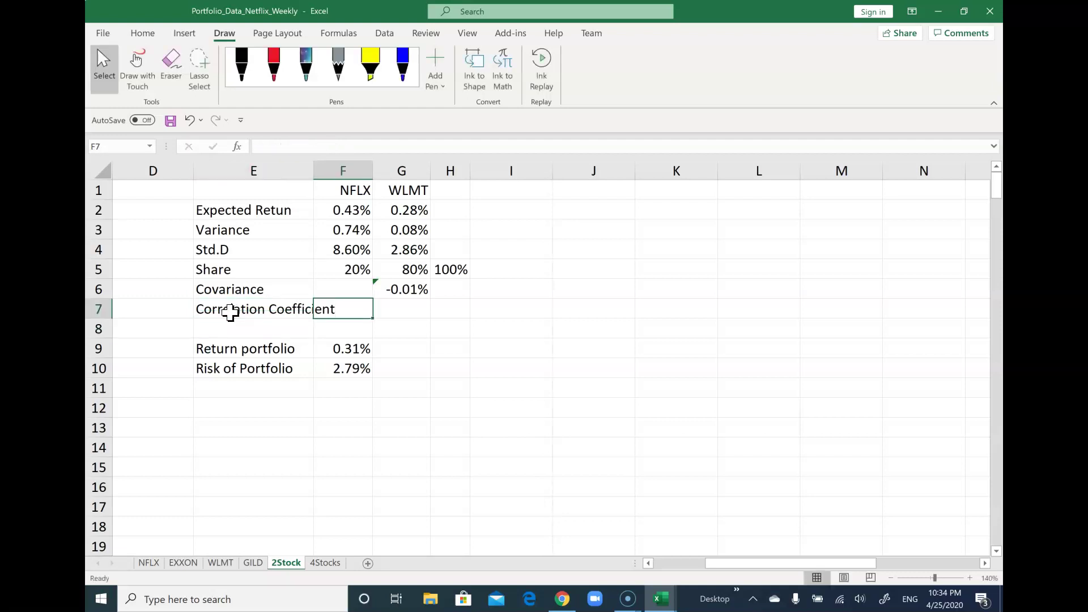
key("Right")
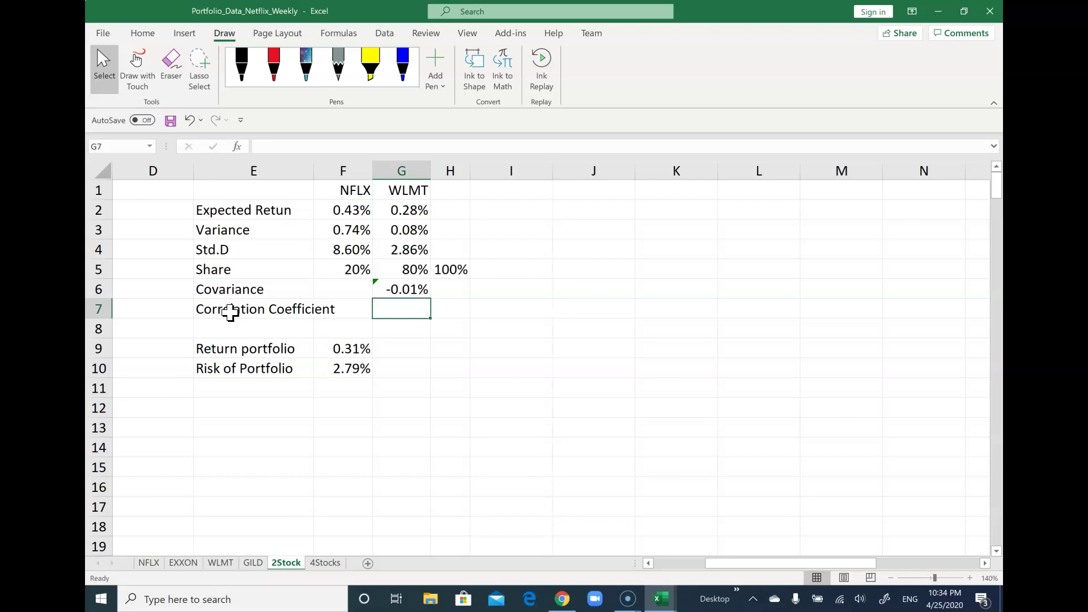
left_click(403, 63)
mouse_move(566, 364)
left_mouse_down()
mouse_move(582, 302)
mouse_move(570, 308)
mouse_move(603, 356)
mouse_move(611, 334)
mouse_move(633, 344)
mouse_move(701, 318)
mouse_move(697, 334)
left_mouse_up()
mouse_move(800, 262)
left_mouse_down()
mouse_move(784, 299)
mouse_move(796, 288)
mouse_move(822, 300)
left_mouse_up()
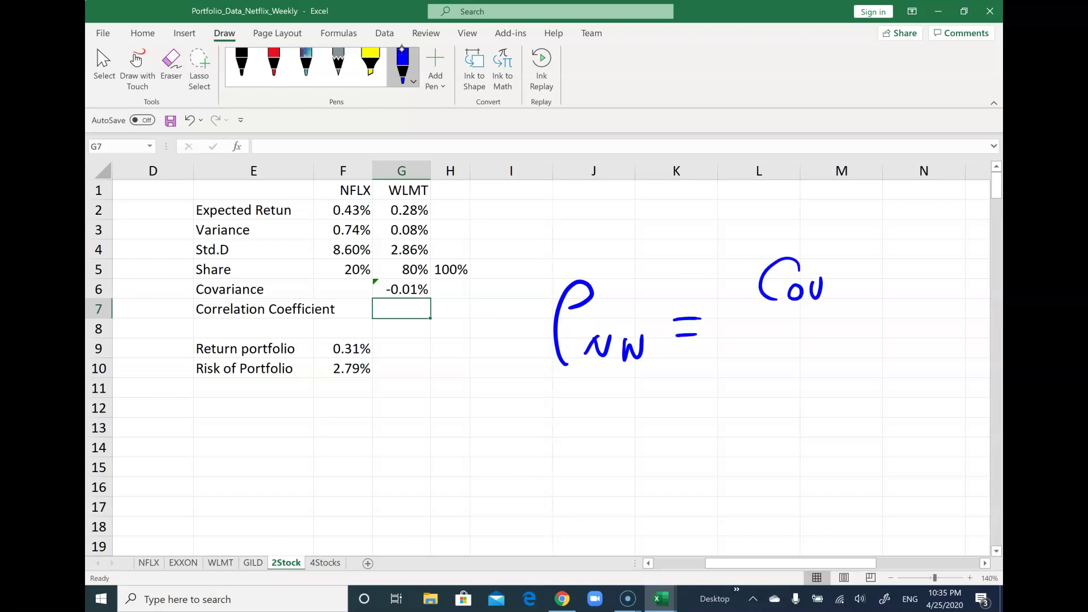
mouse_move(851, 266)
left_mouse_down()
mouse_move(844, 300)
mouse_move(873, 295)
mouse_move(875, 273)
left_mouse_up()
mouse_move(880, 293)
left_mouse_down()
mouse_move(913, 296)
mouse_move(915, 273)
left_mouse_up()
left_click_drag(927, 268, 930, 300)
Step: Complete the handwritten correlation formula with a fraction bar and the denominator σN · σW
left_click_drag(746, 321, 961, 313)
left_click(770, 339)
left_click_drag(769, 339, 799, 340)
mouse_move(803, 390)
left_mouse_down()
mouse_move(828, 365)
mouse_move(907, 339)
mouse_move(906, 383)
mouse_move(926, 364)
left_mouse_up()
left_click(849, 359)
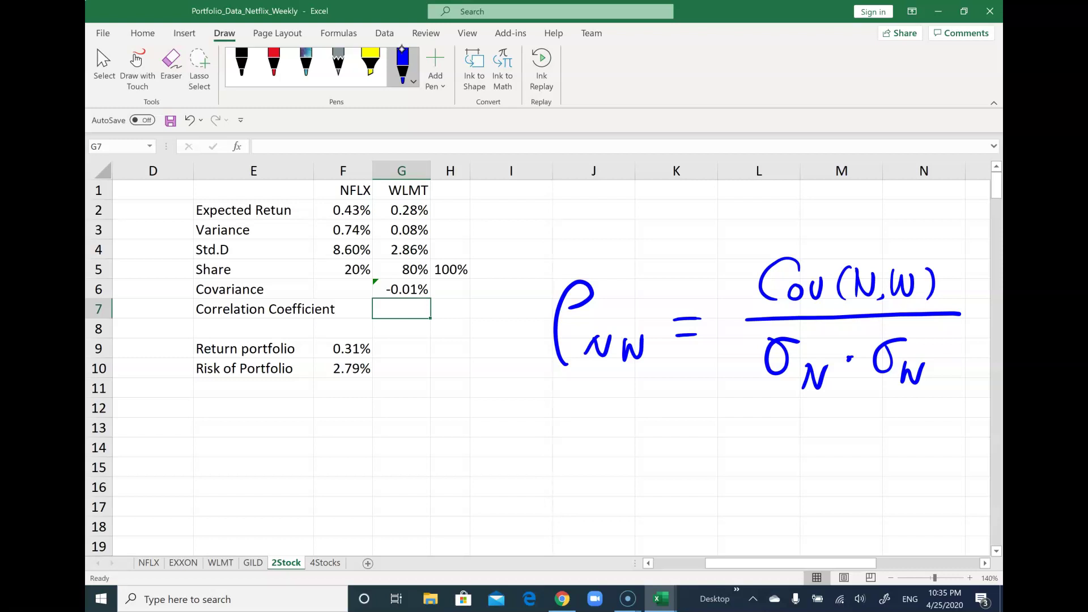
Step: Add the handwritten bounds -1 ≤ before and ≤ 1 after the correlation formula
mouse_move(521, 291)
left_mouse_down()
mouse_move(509, 311)
mouse_move(532, 319)
mouse_move(529, 338)
left_mouse_up()
mouse_move(454, 324)
left_mouse_down()
mouse_move(477, 324)
mouse_move(486, 338)
left_mouse_up()
left_click_drag(964, 301, 980, 337)
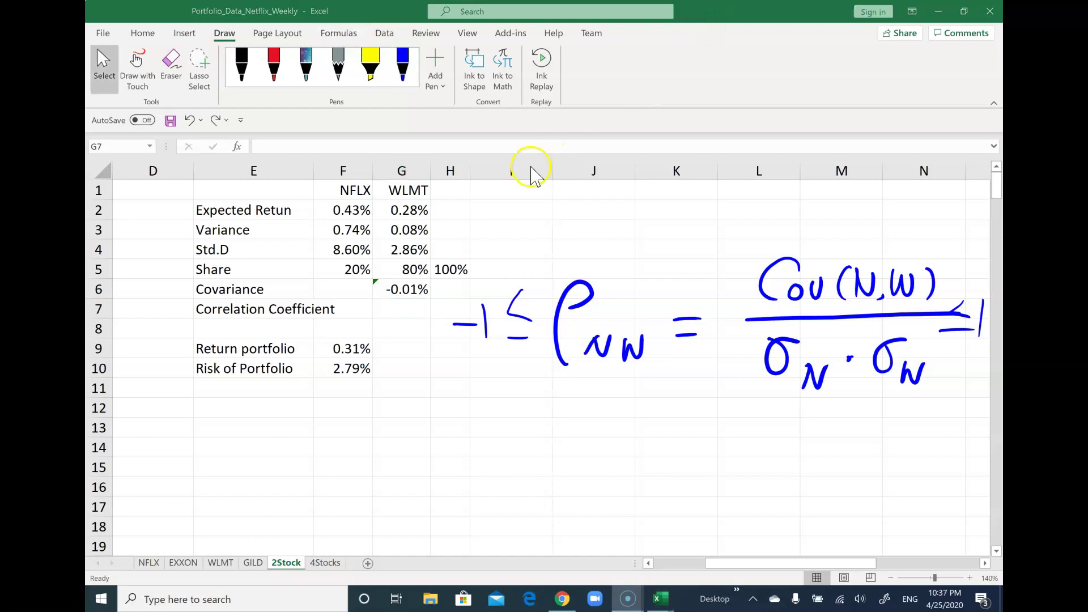
Step: Calculate the correlation coefficient in cell G7 with the formula =G6/(F4*G4)
left_click(394, 315)
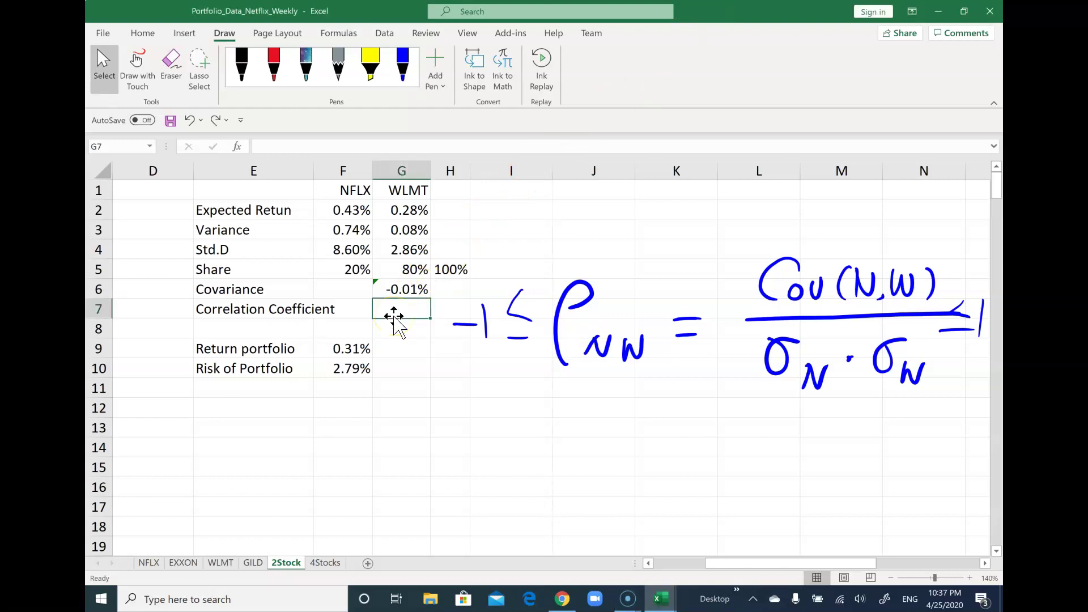
type("=")
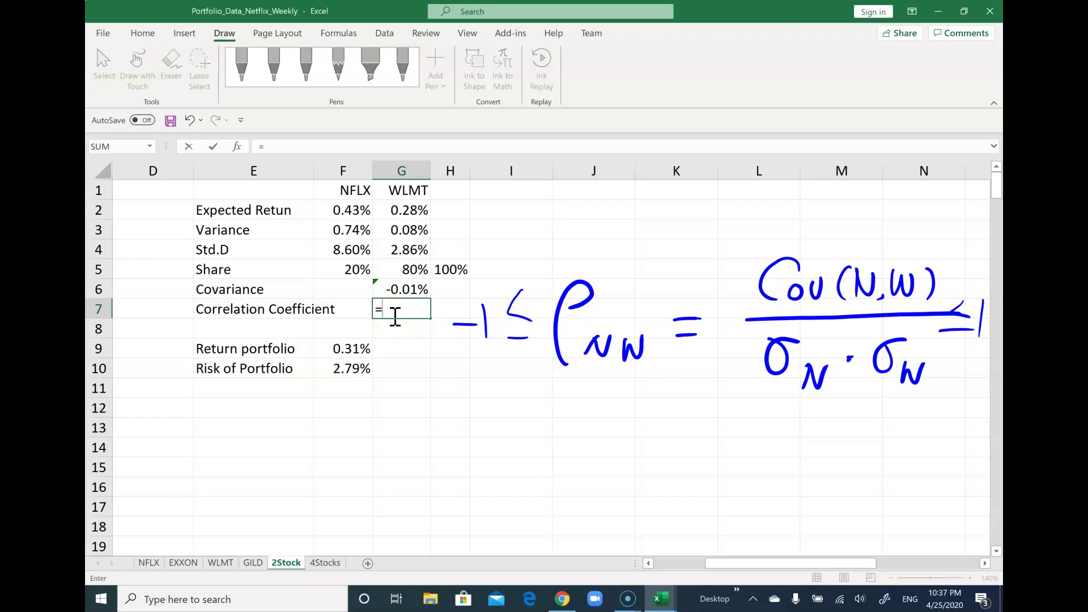
left_click(407, 289)
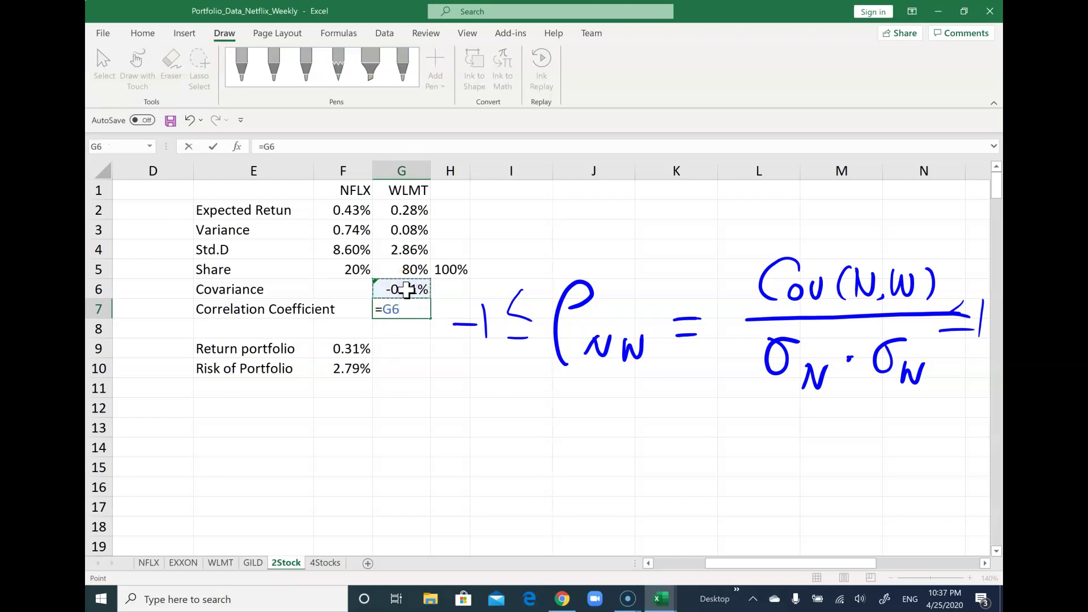
type("/")
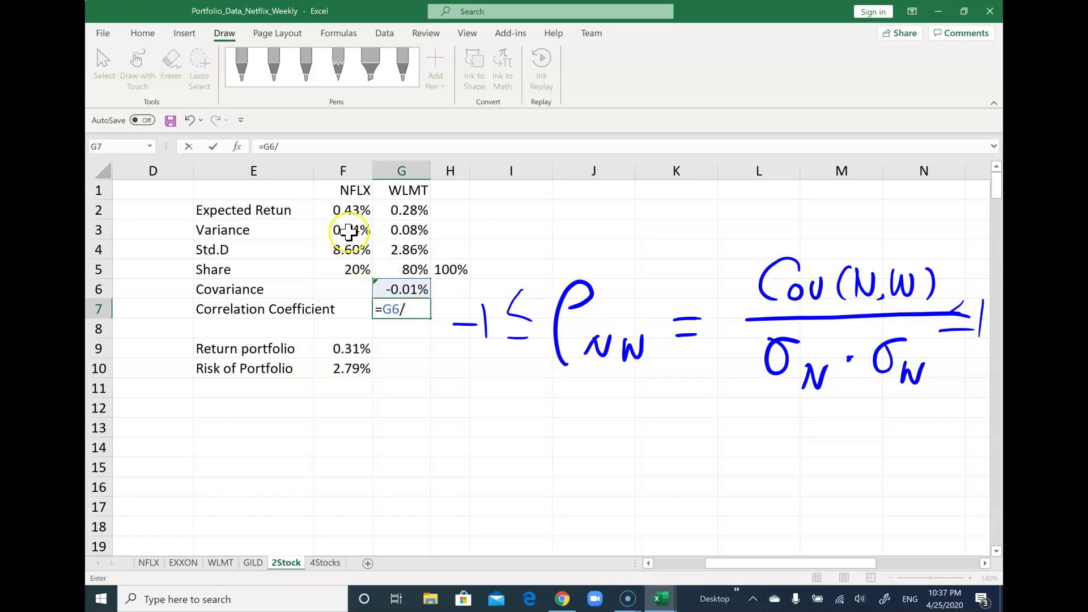
left_click(358, 250)
type("*")
left_click(408, 249)
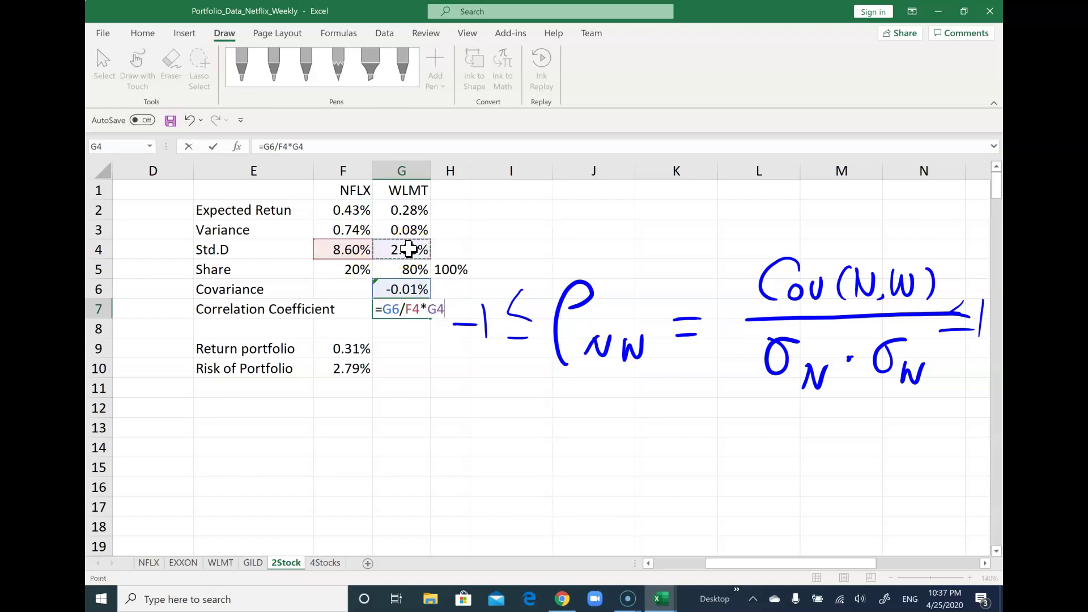
left_click(280, 148)
type("(")
left_click(314, 146)
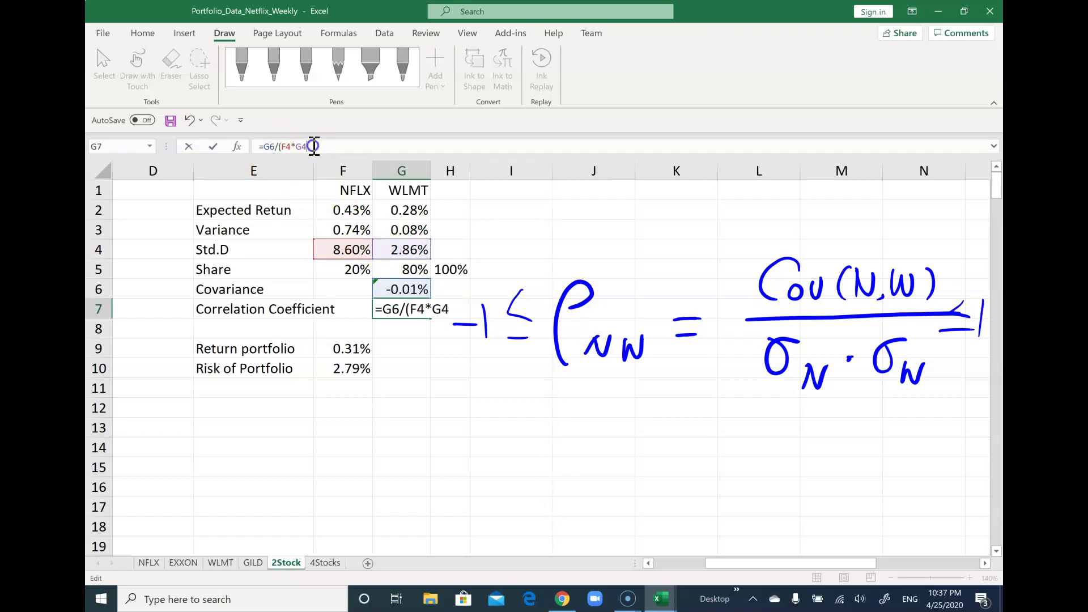
type(")")
key("Return")
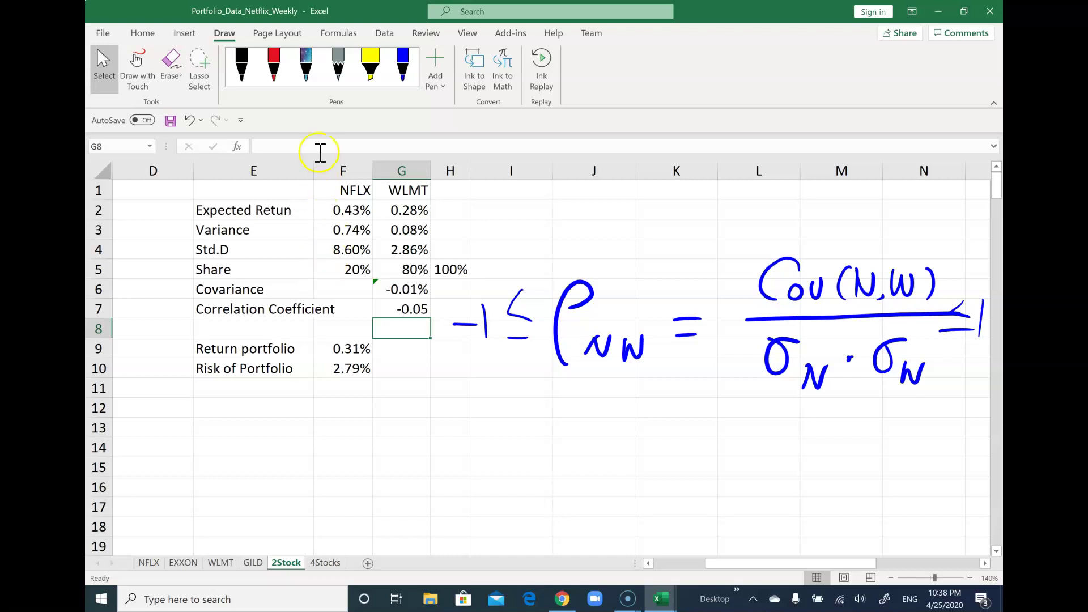
Step: Inspect the NFLX share in cell F5 and the WLMT share formula in cell G5
key("Escape")
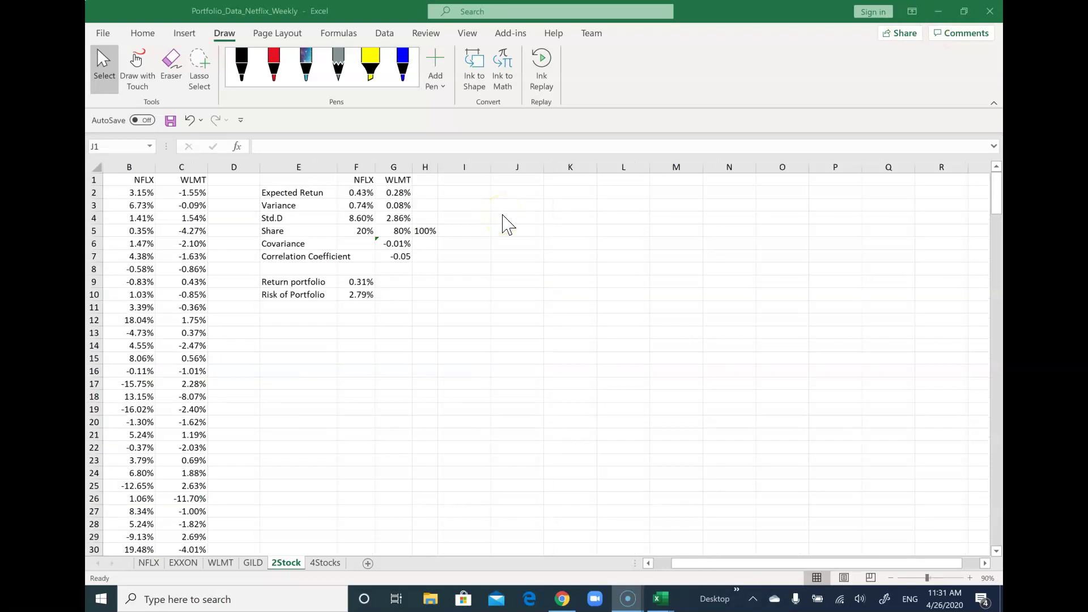
left_click(500, 180)
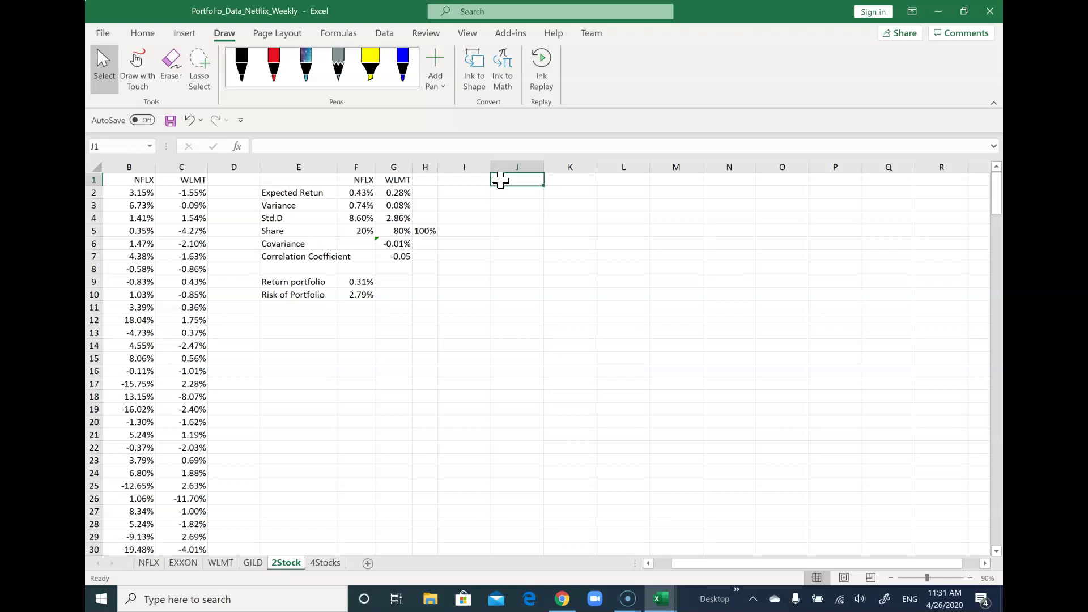
left_click(350, 232)
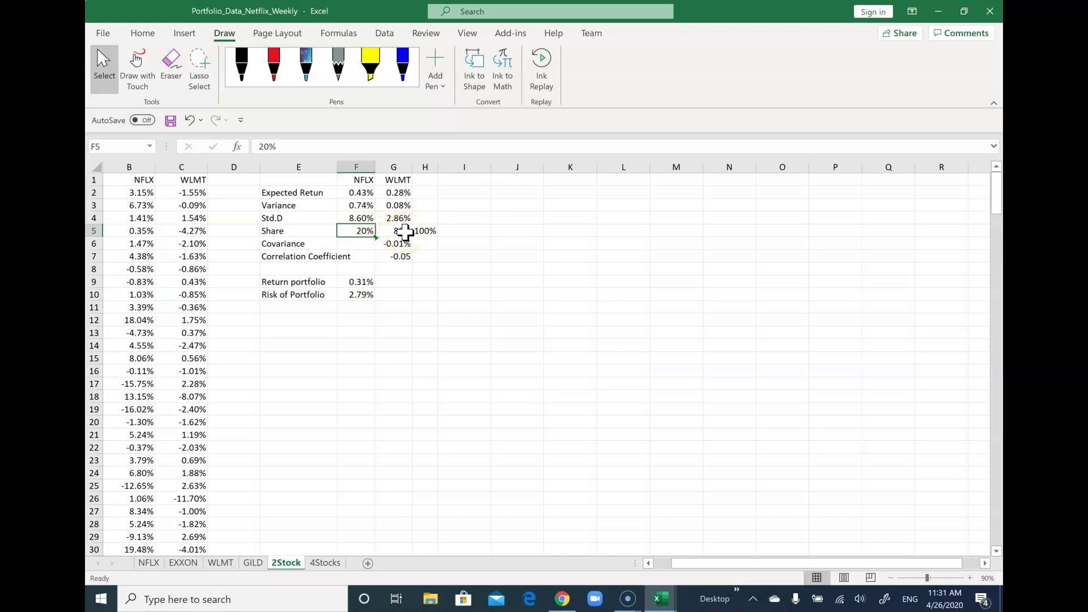
left_click(405, 232)
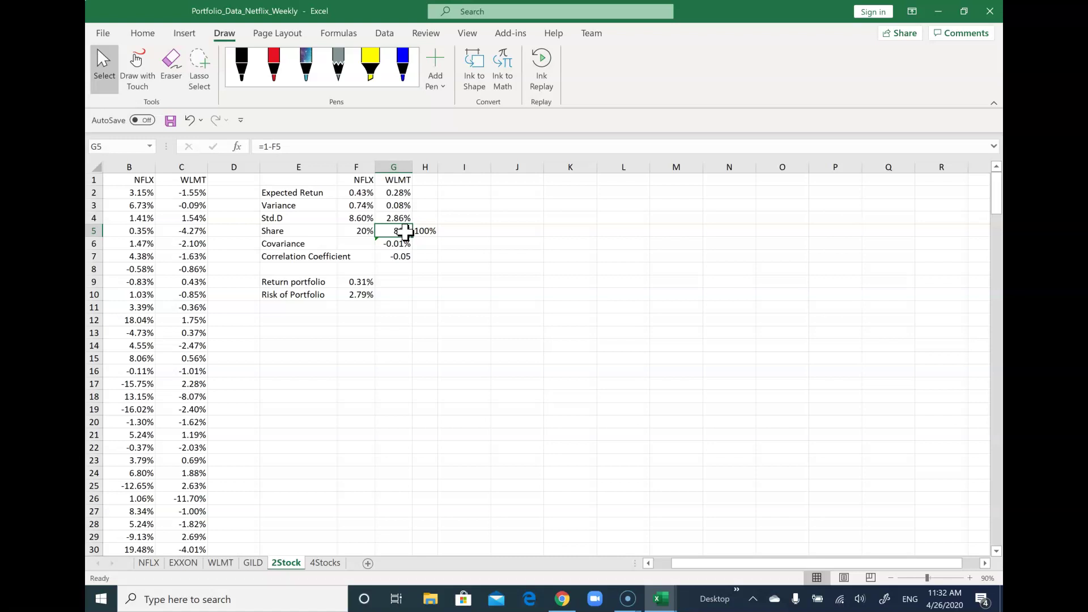
left_click(366, 232)
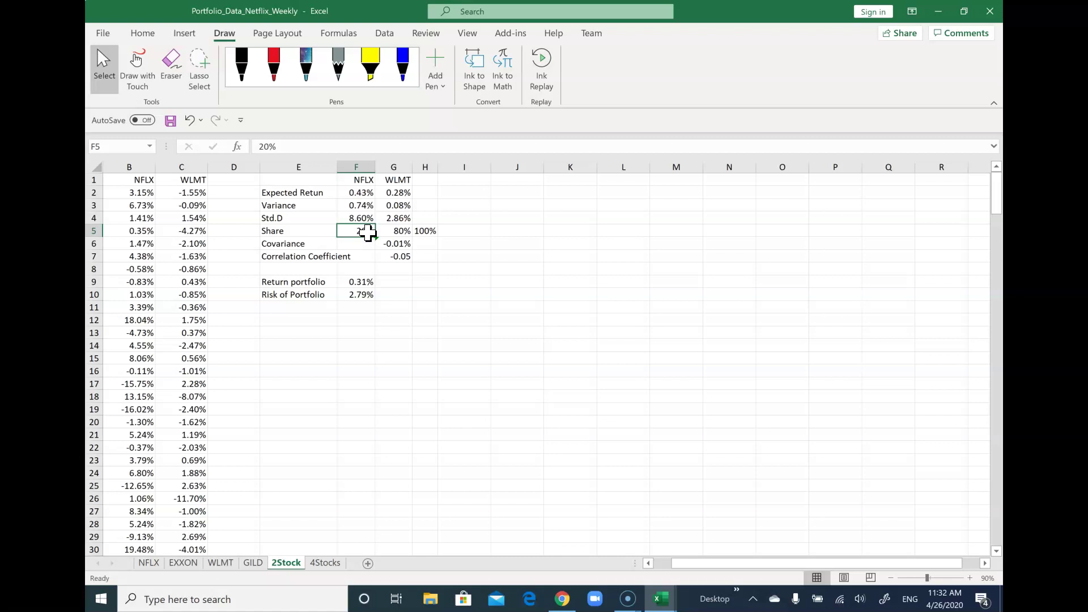
left_click(404, 232)
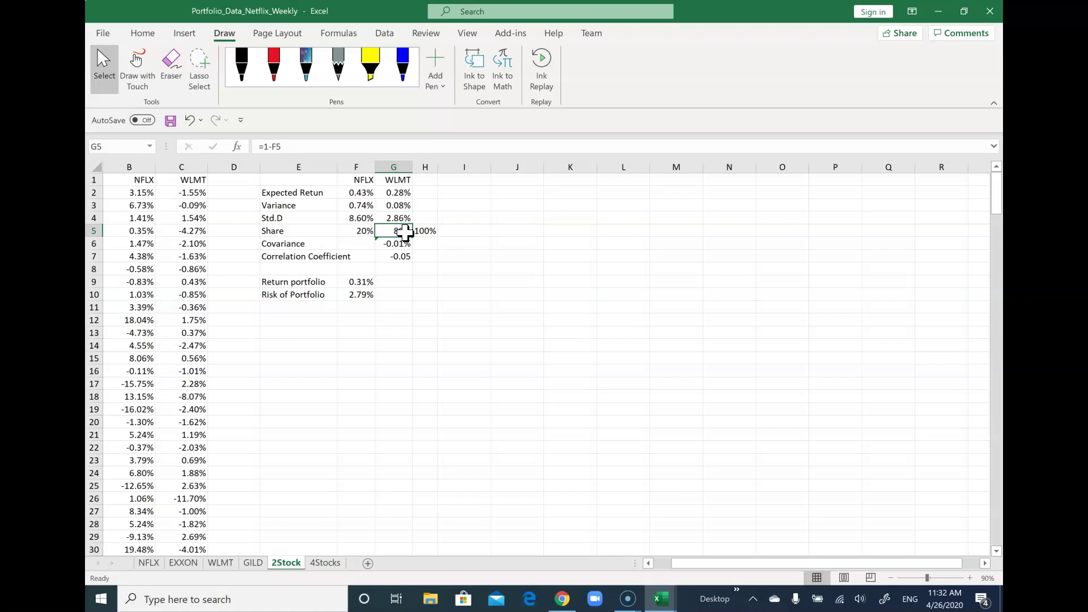
Step: Enter the column heading Weight N in cell J1
left_click(512, 181)
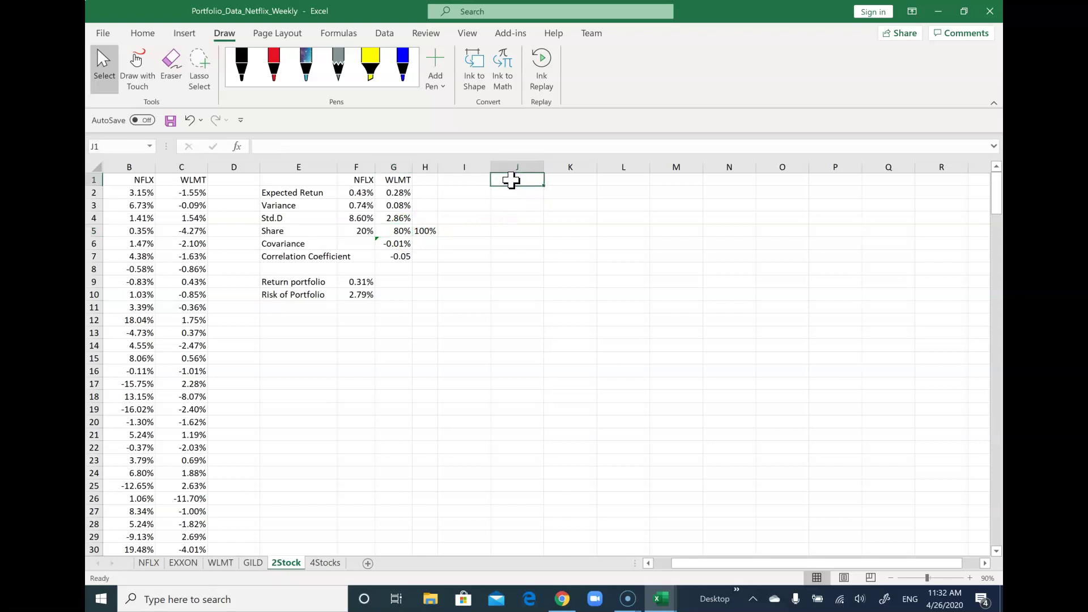
type("Weigh")
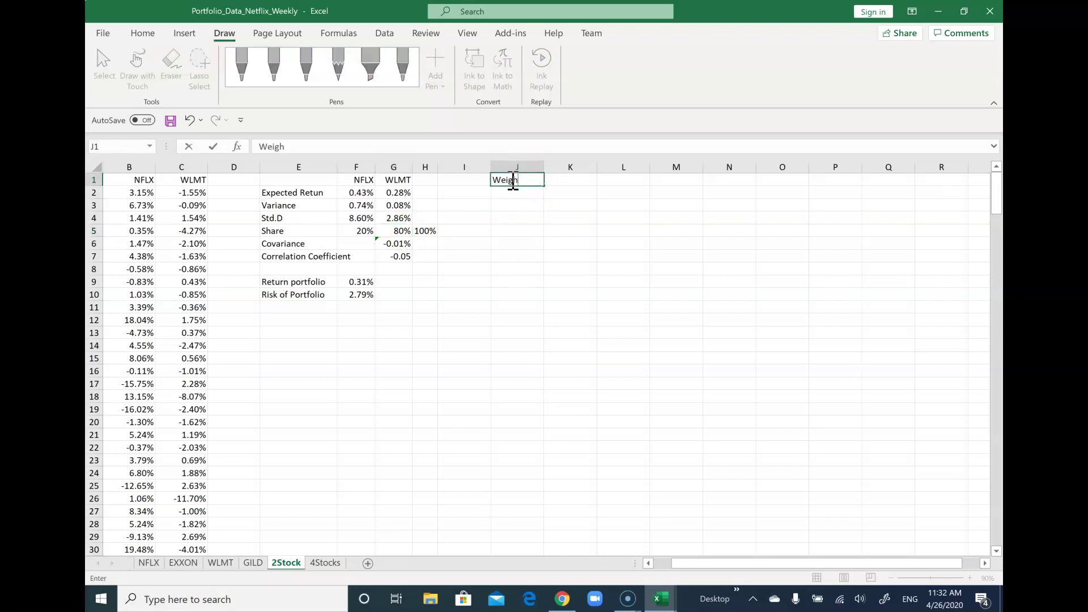
type("t N")
key("Return")
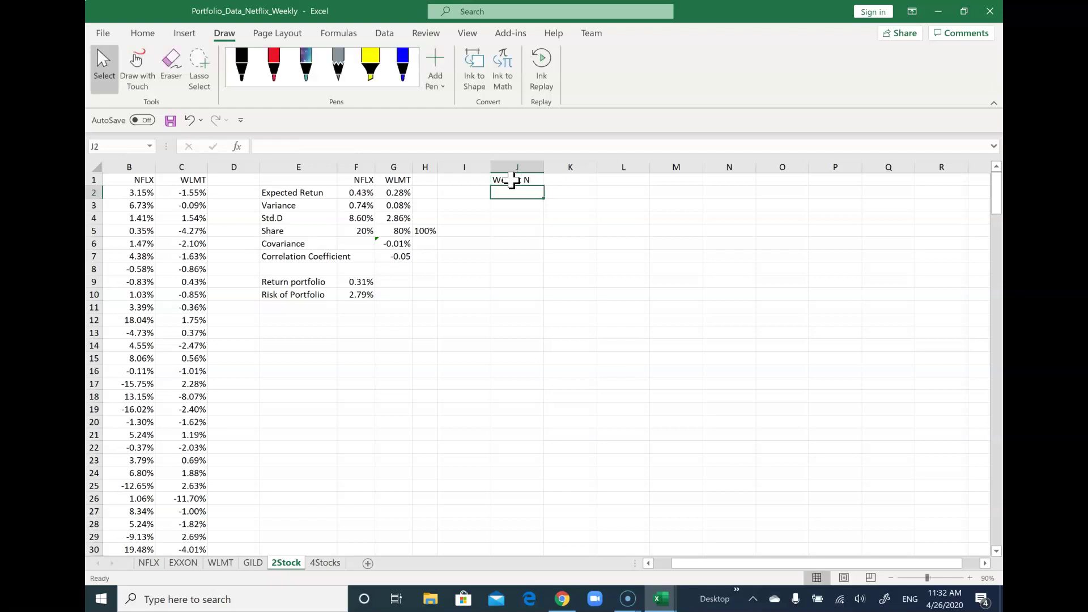
Step: Fill J2:J12 with Netflix weights descending from 100% to 0% in 10% steps, entering 100%, 90% and 80% and extending the series
type("100")
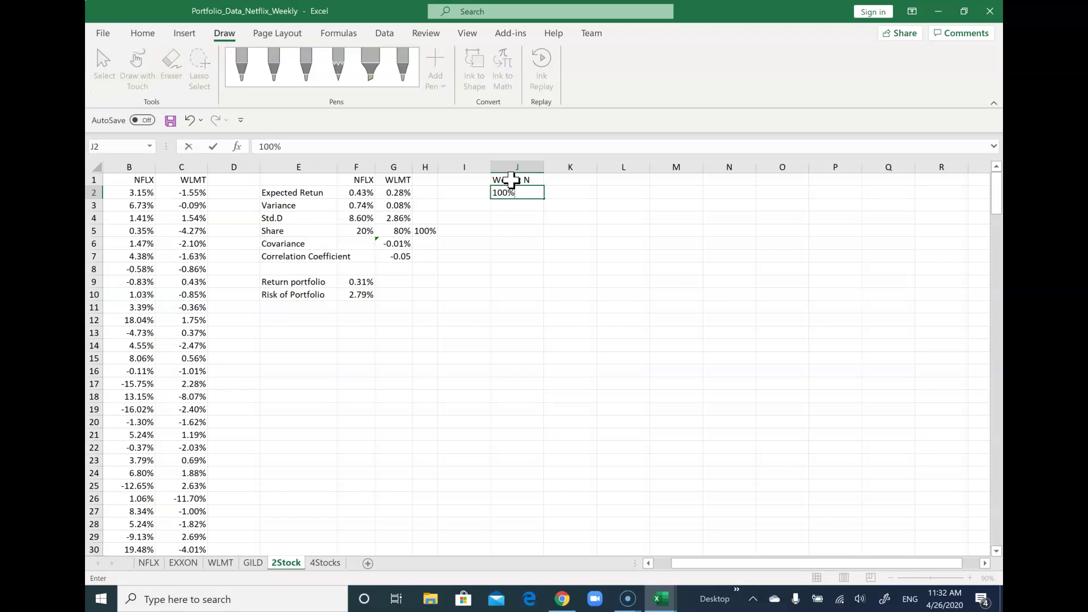
key("Return")
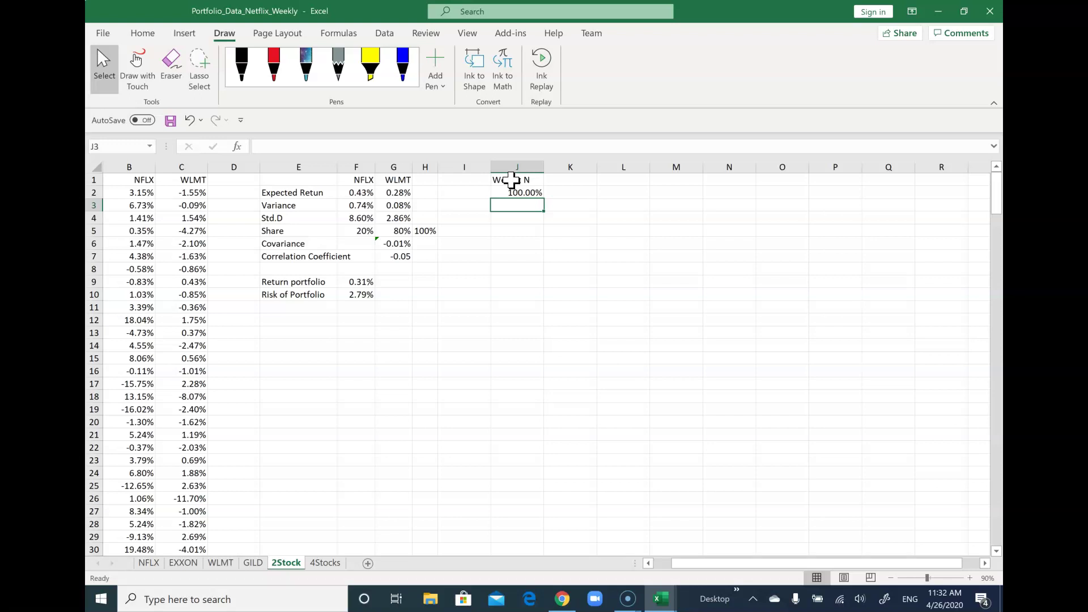
type("90")
key("Return")
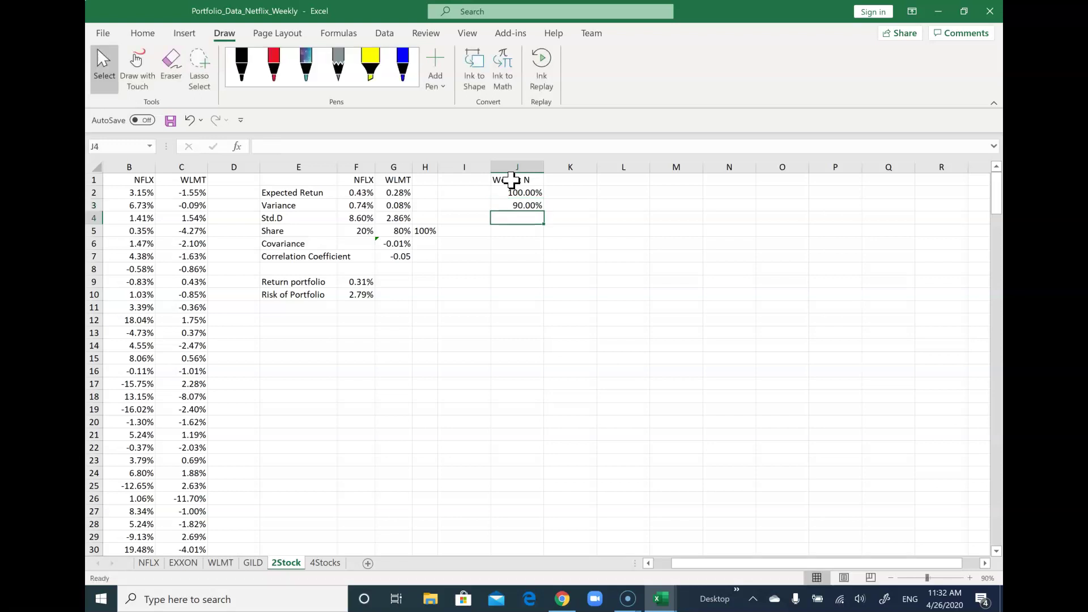
type("80")
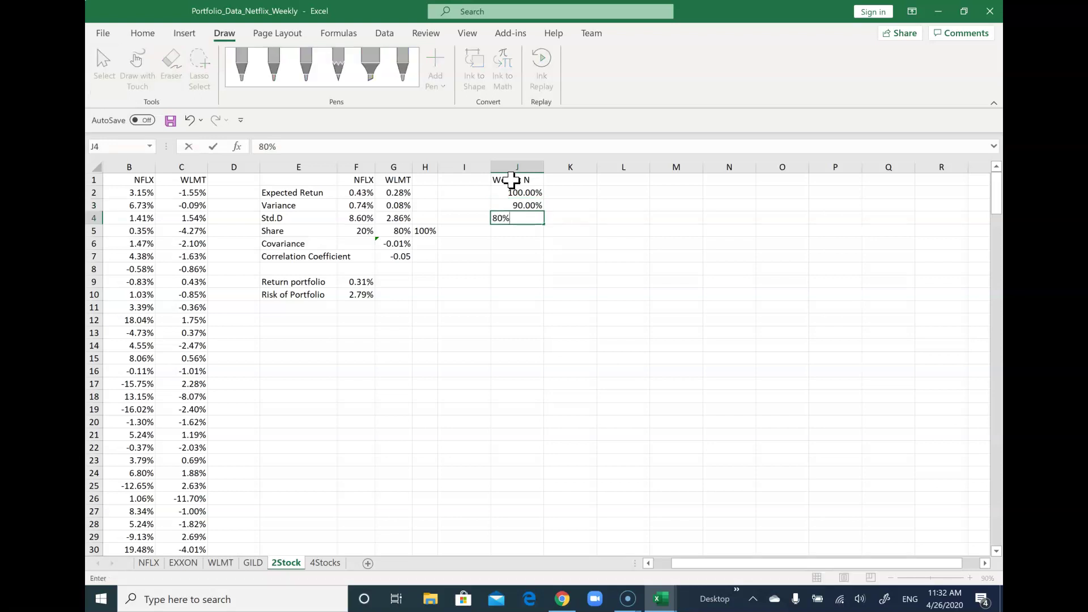
key("Return")
left_click_drag(517, 190, 539, 329)
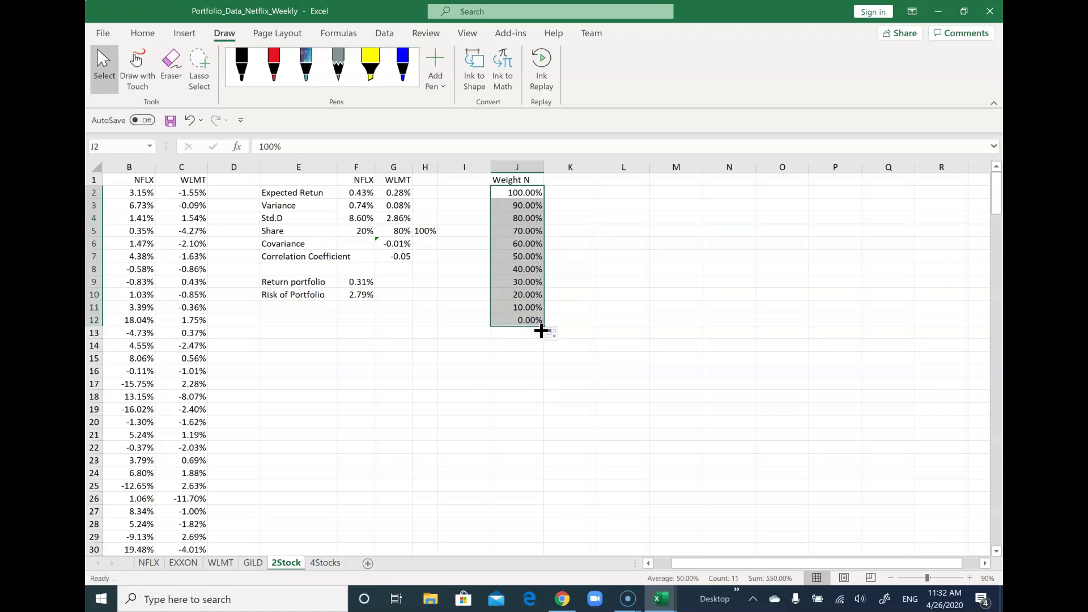
Step: Enter the column heading Return in cell K1 beside the weights
left_click(584, 179)
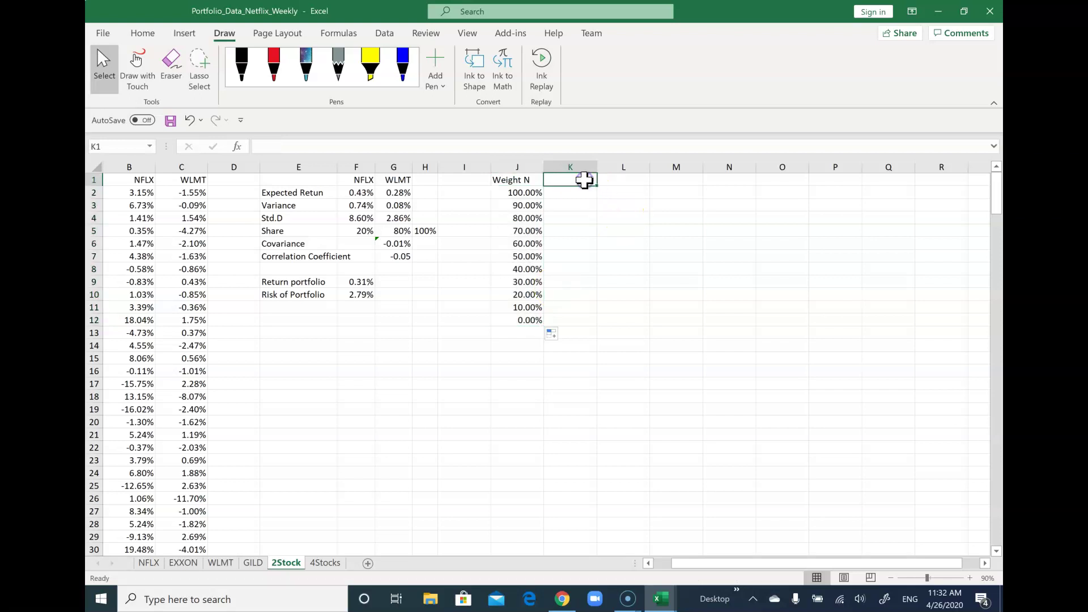
left_click(971, 578)
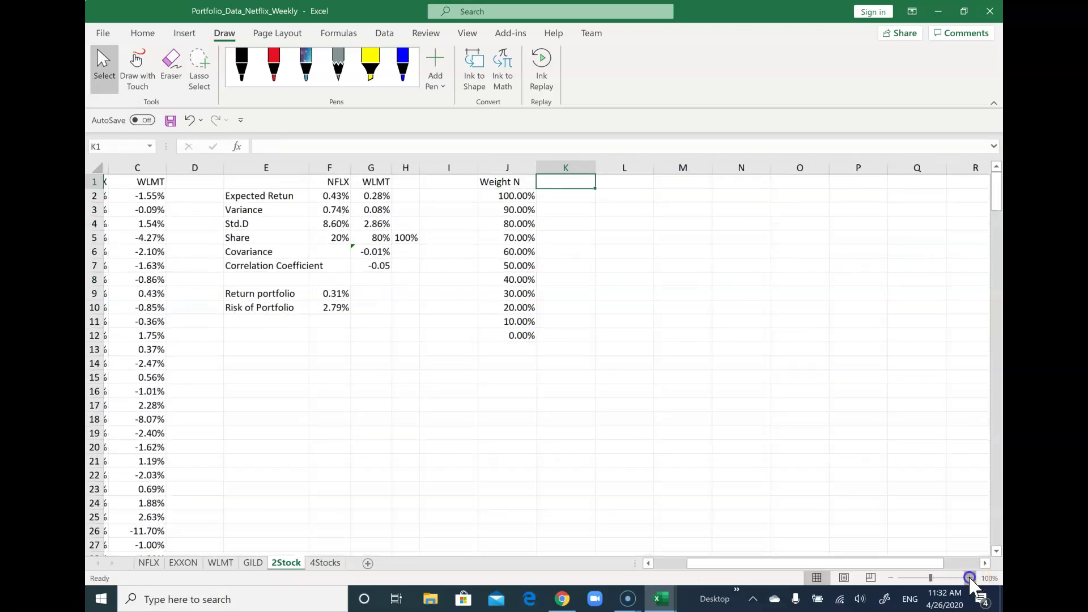
left_click(971, 578)
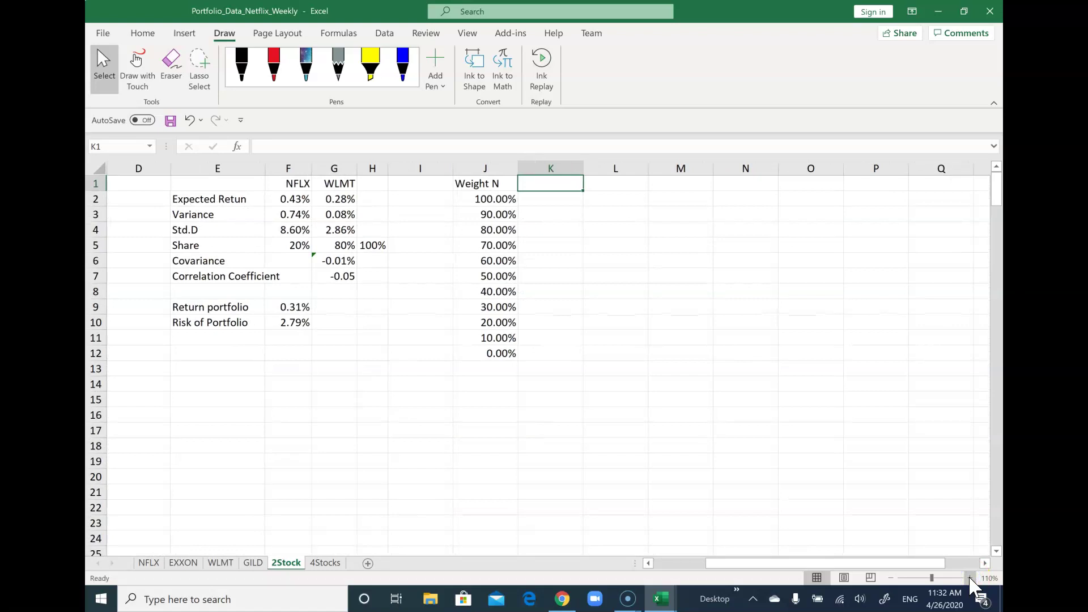
type("Return")
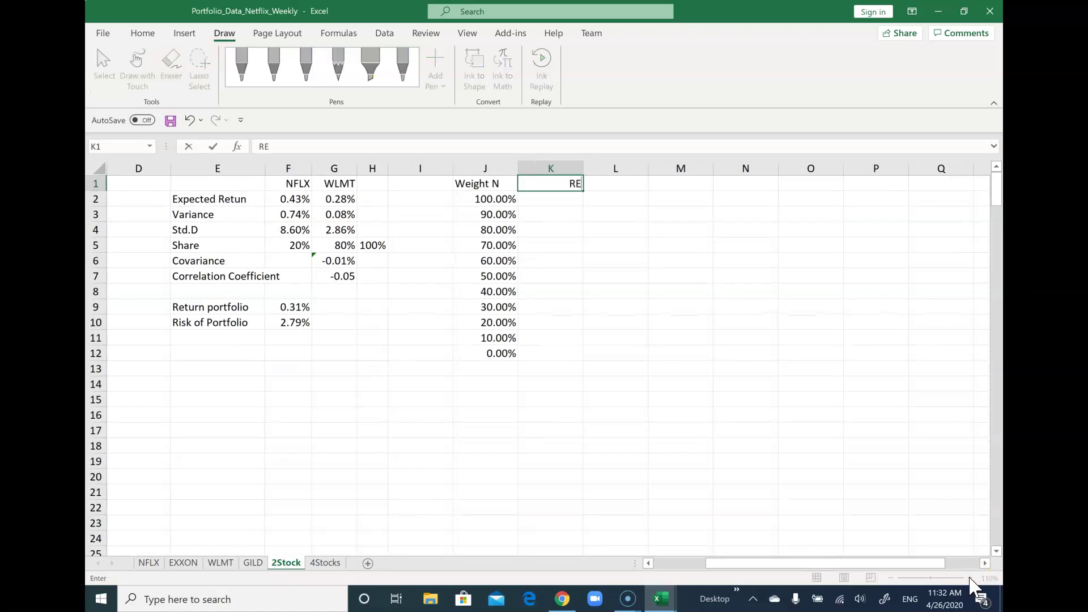
key("Return")
Step: Calculate the portfolio return in cell K2 with the formula =J2*$F$2+(1-J2)*$G$2
type("=")
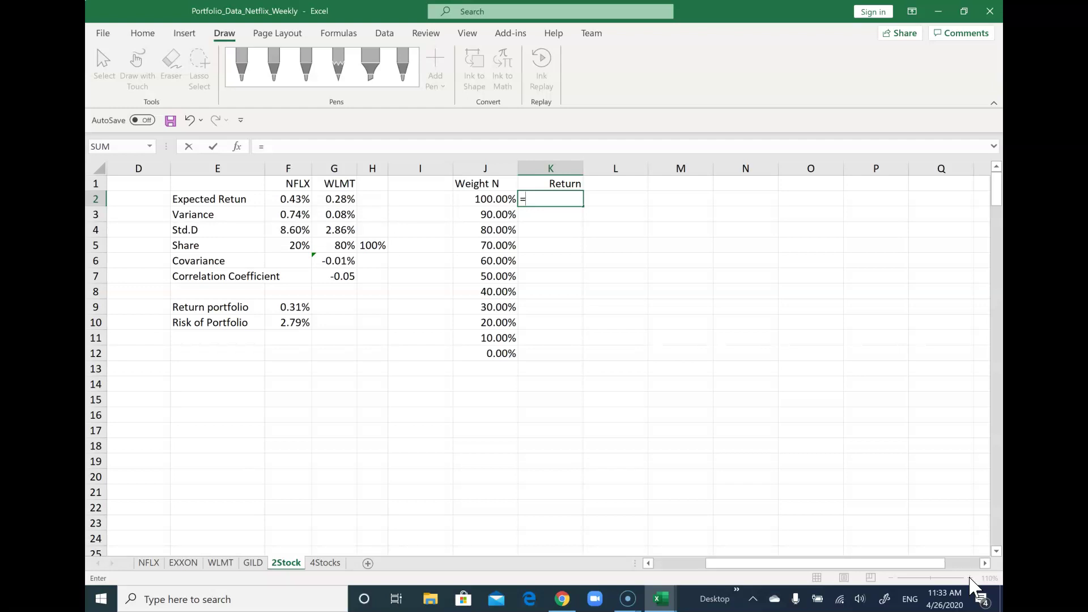
left_click(487, 199)
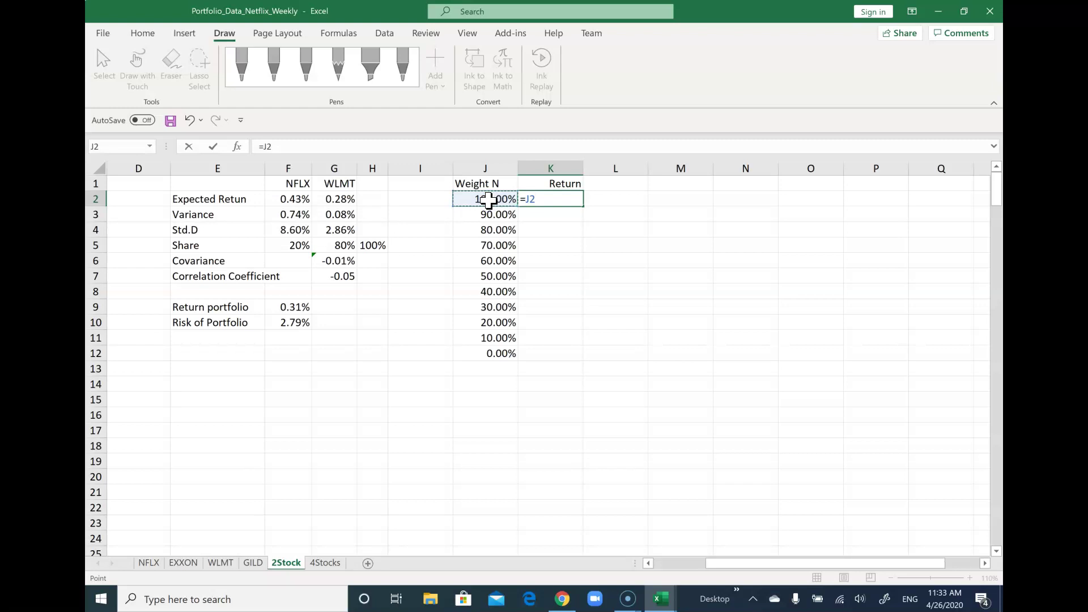
type("*")
left_click(294, 200)
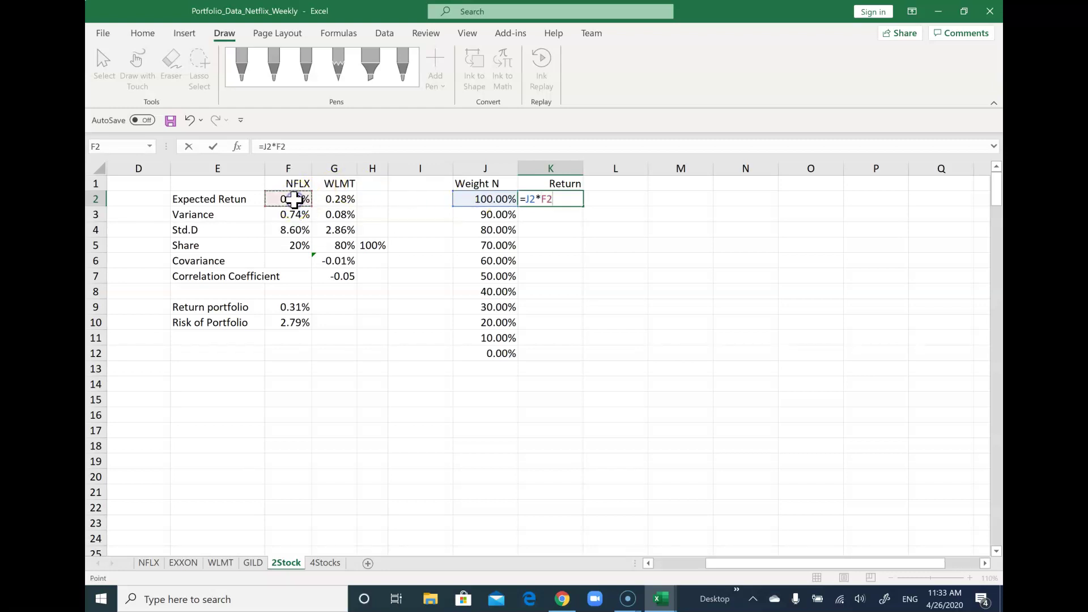
key("F4")
type("+(1-")
left_click(483, 197)
type(")*")
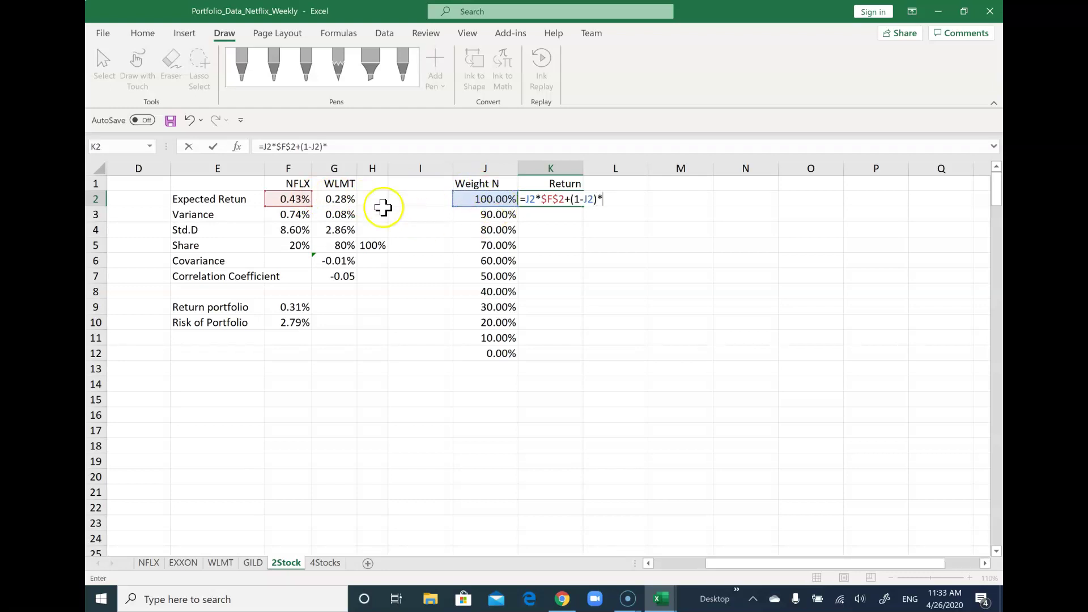
left_click(338, 197)
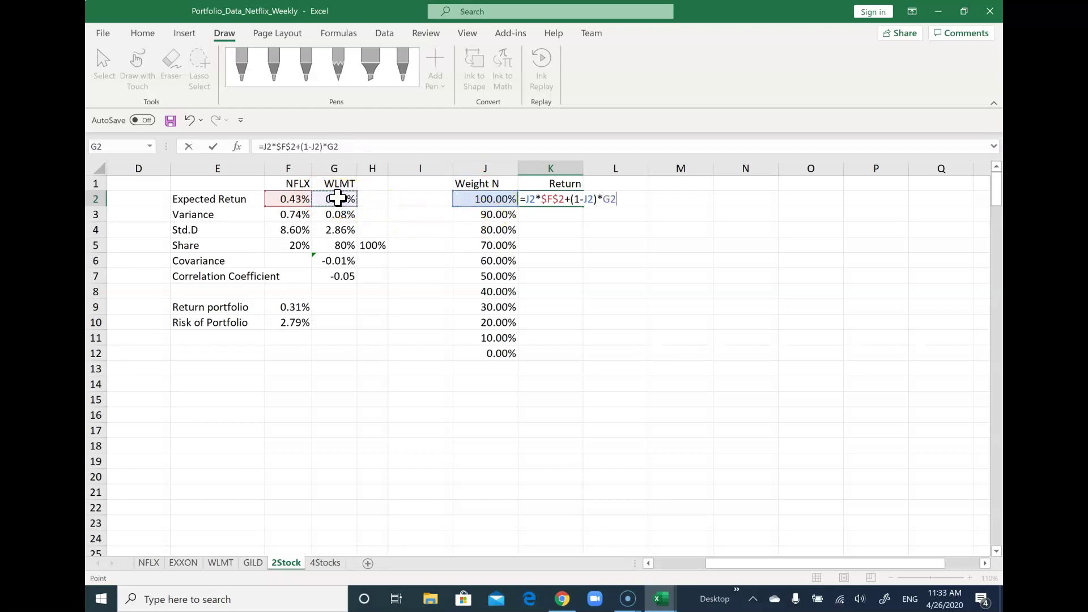
key("F4")
key("Return")
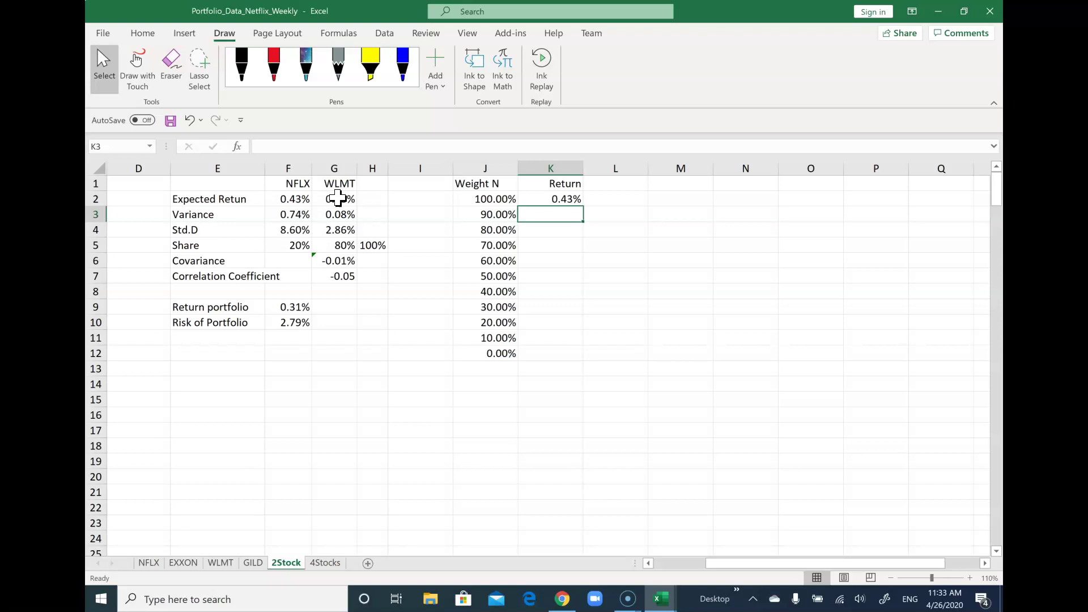
Step: Copy the return formula from K2 down to K12 and check the formula in the last row
left_click(564, 198)
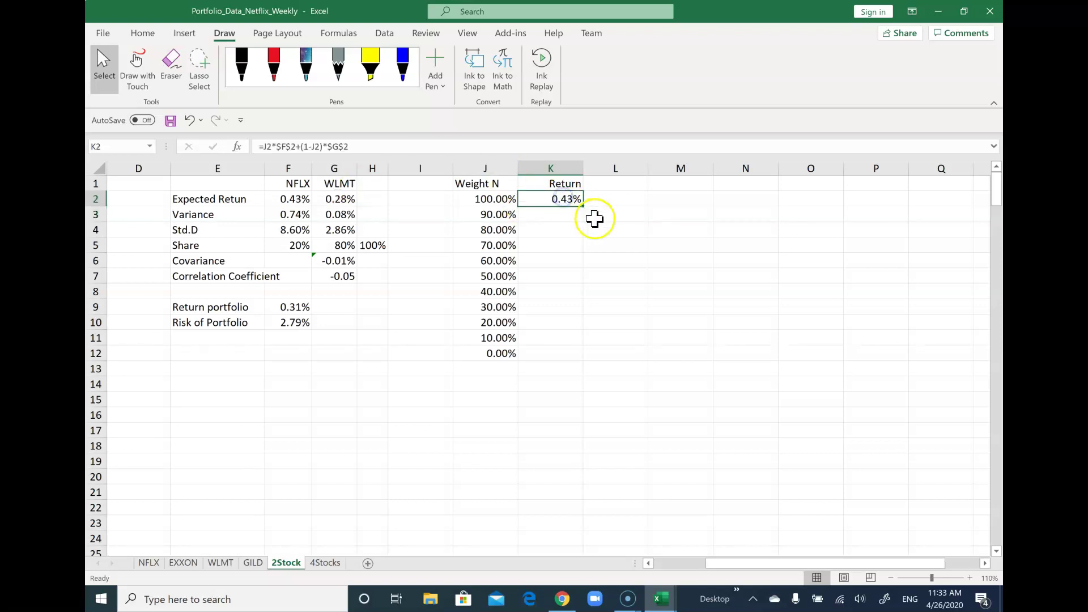
left_click_drag(584, 206, 561, 357)
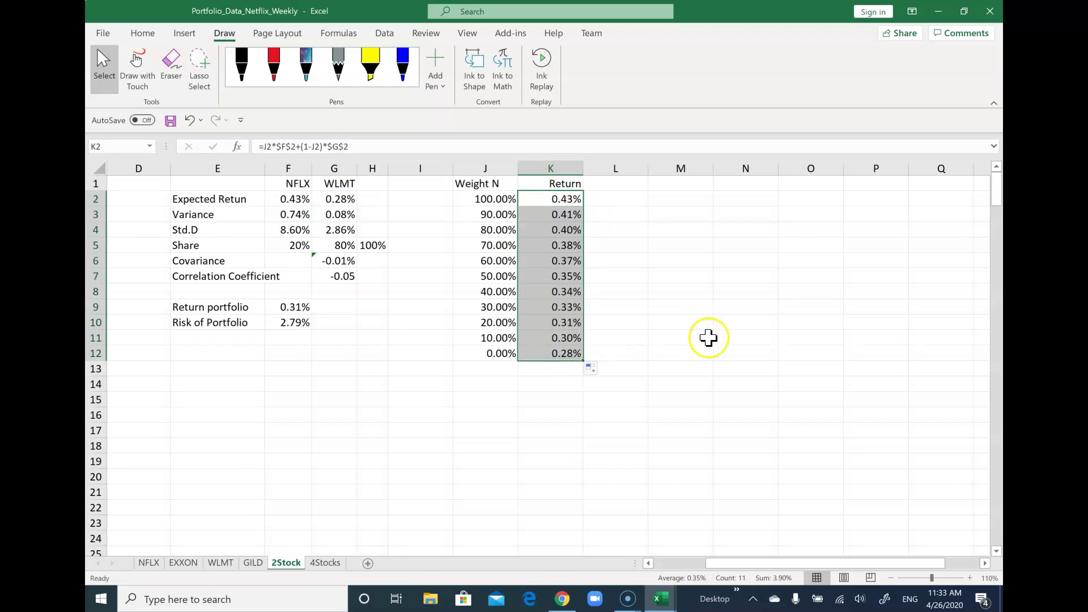
left_click(576, 352)
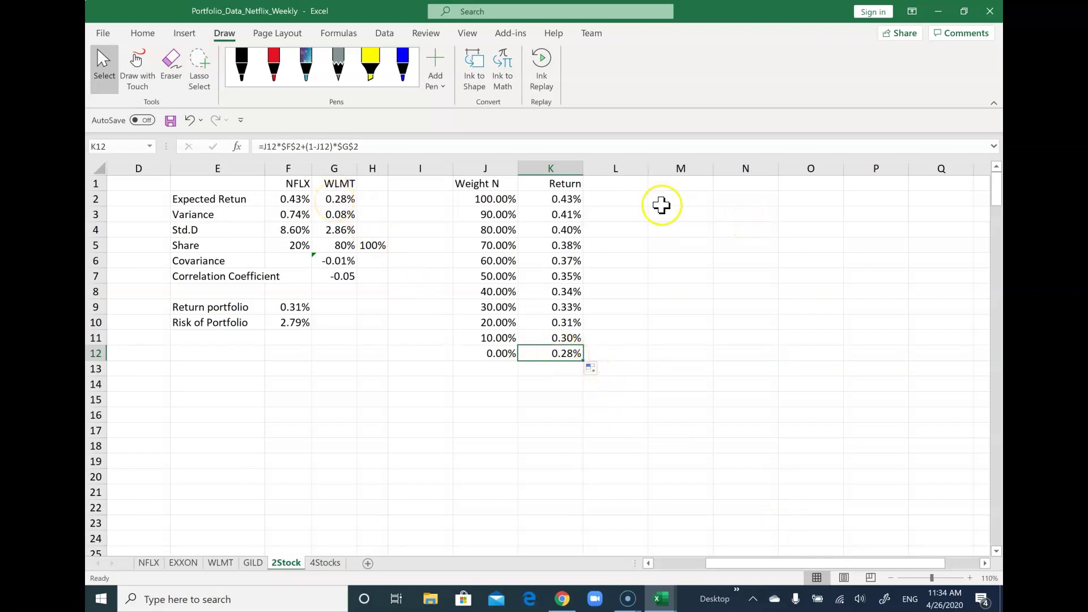
Step: Enter the column heading Risk in cell L1
left_click(624, 181)
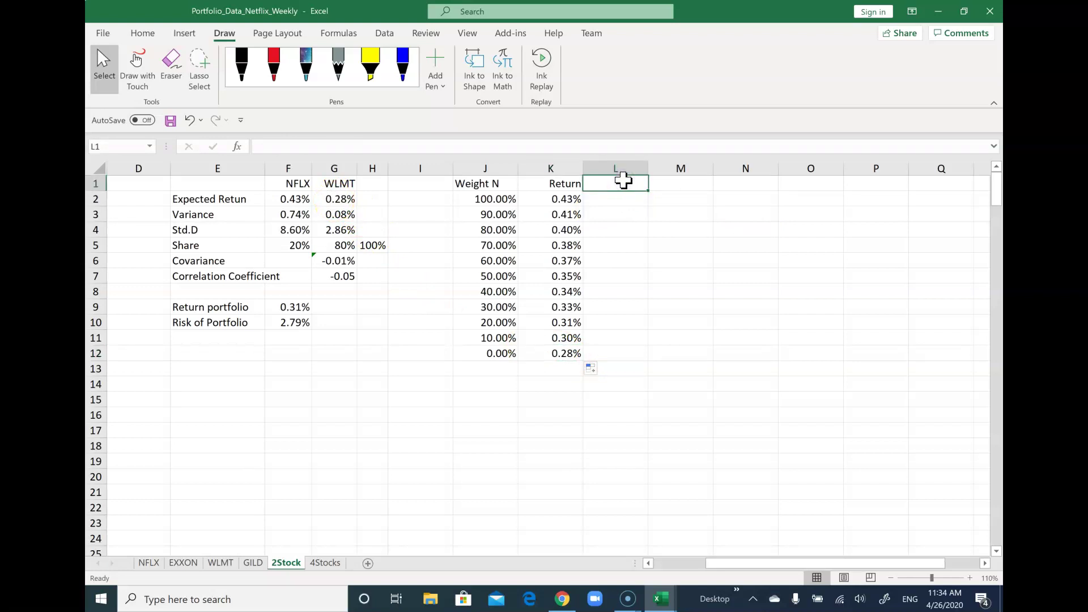
type("Risk")
key("Return")
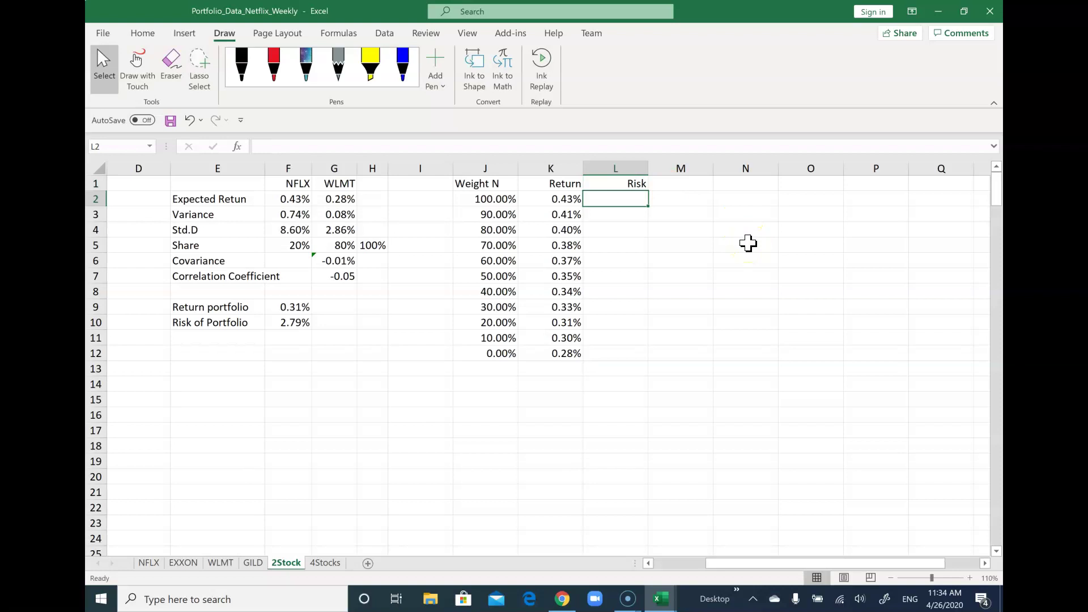
Step: Begin the portfolio risk formula in cell L2 with the two weighted variance terms =J2^2*F3+(1-J2)^2*G3
type("=")
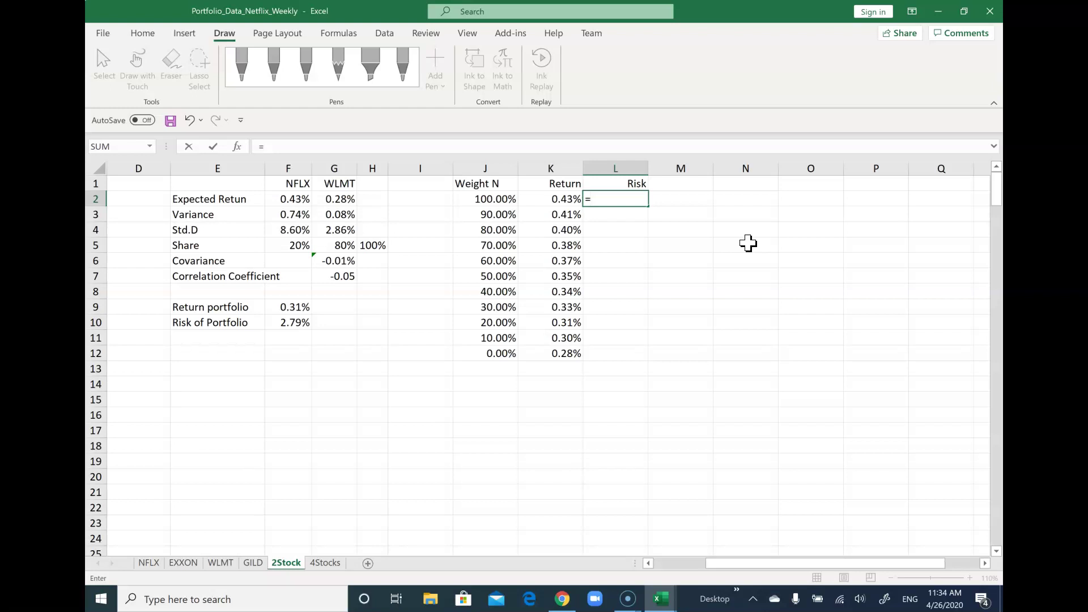
left_click(480, 202)
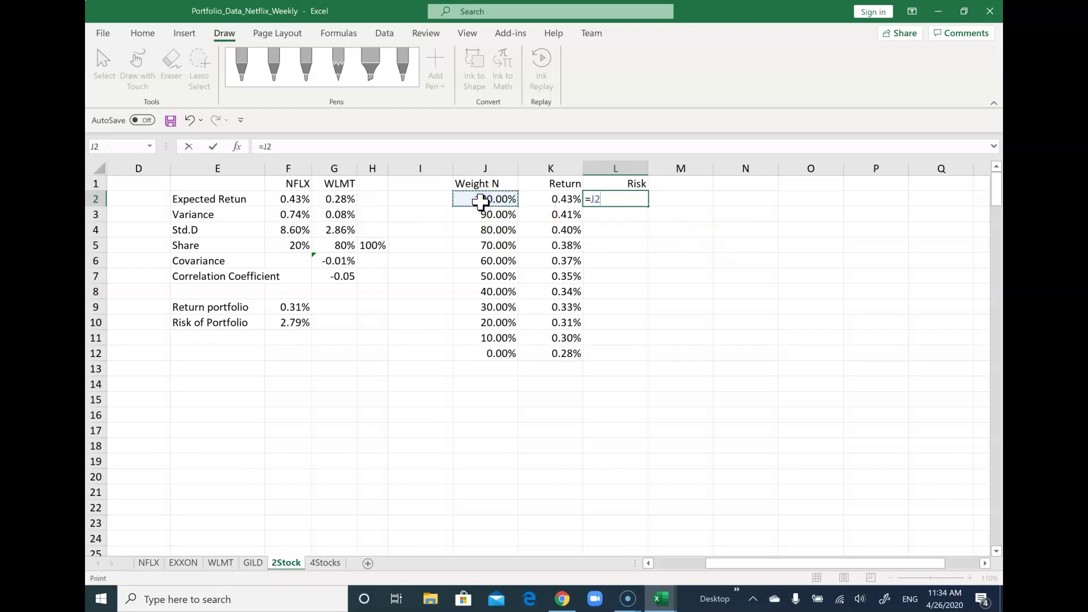
type("*")
key("BackSpace")
type("^2*")
left_click(296, 213)
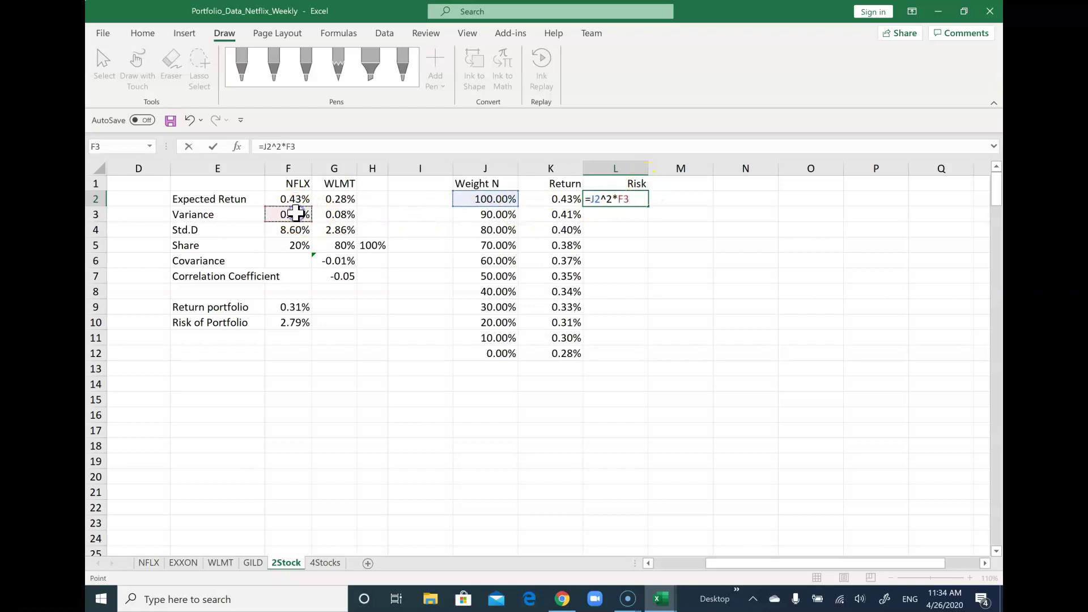
type("+(1-")
left_click(499, 199)
type(")^2*")
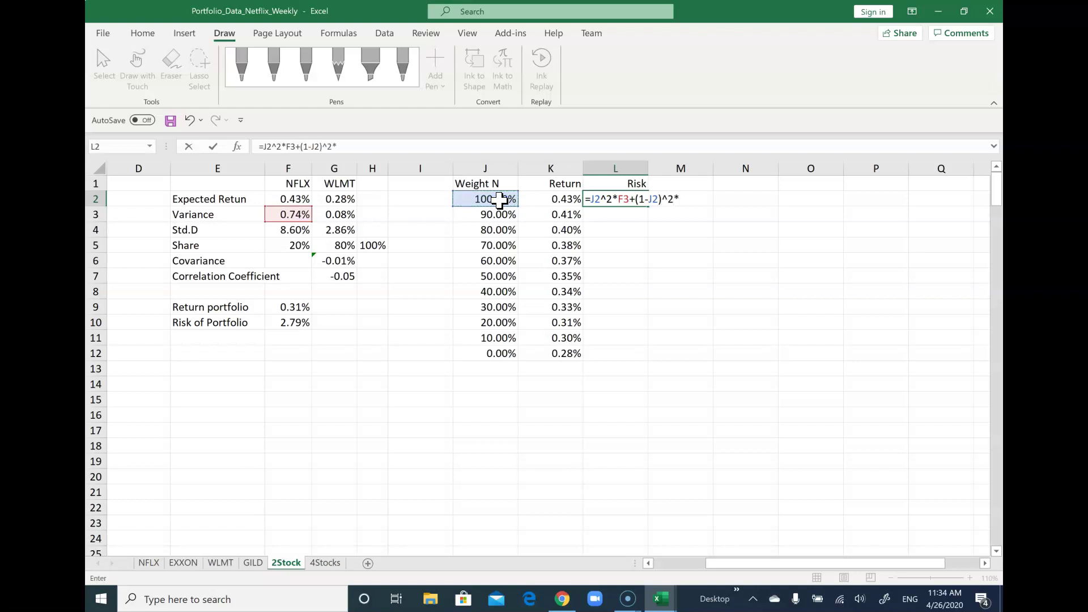
left_click(343, 215)
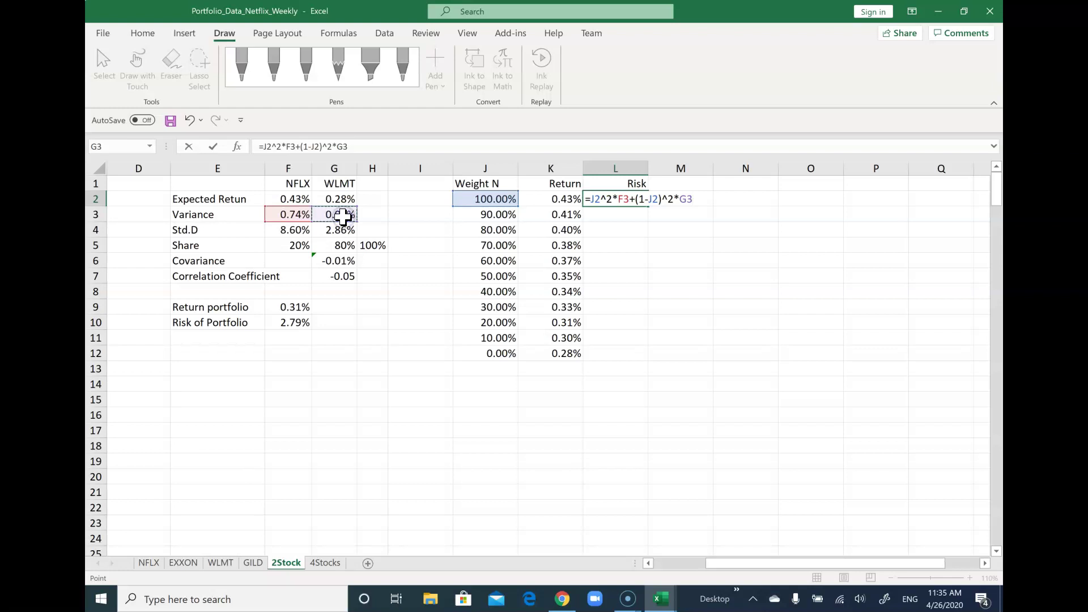
Step: Extend the risk formula in L2 with the correlation term +2*J2*(1-J2)*F4*G4*G7
type("+2*")
left_click(484, 197)
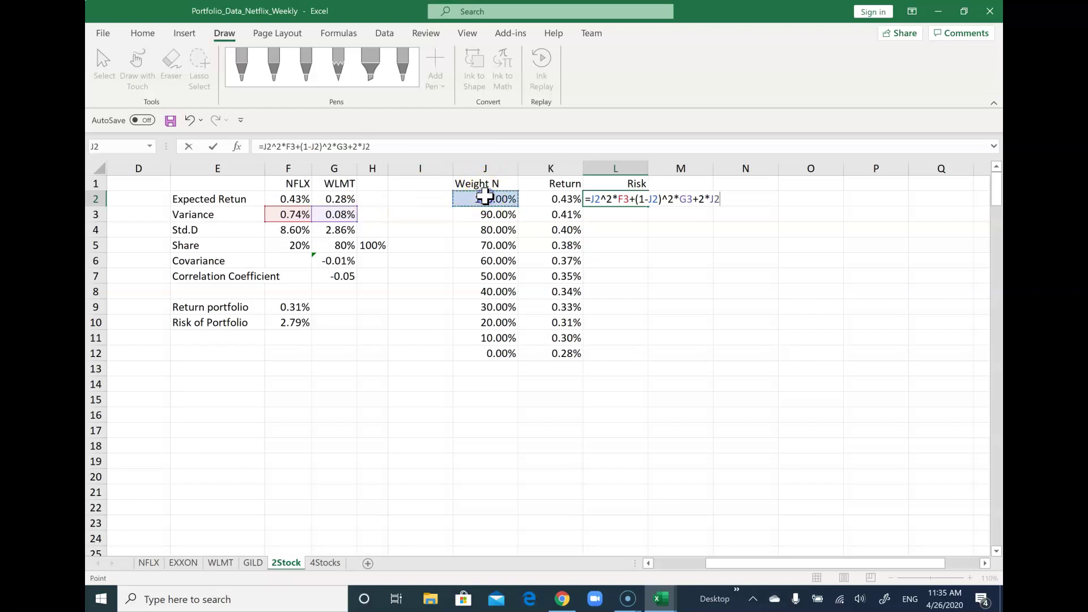
type("*(1-")
left_click(484, 196)
type(")*")
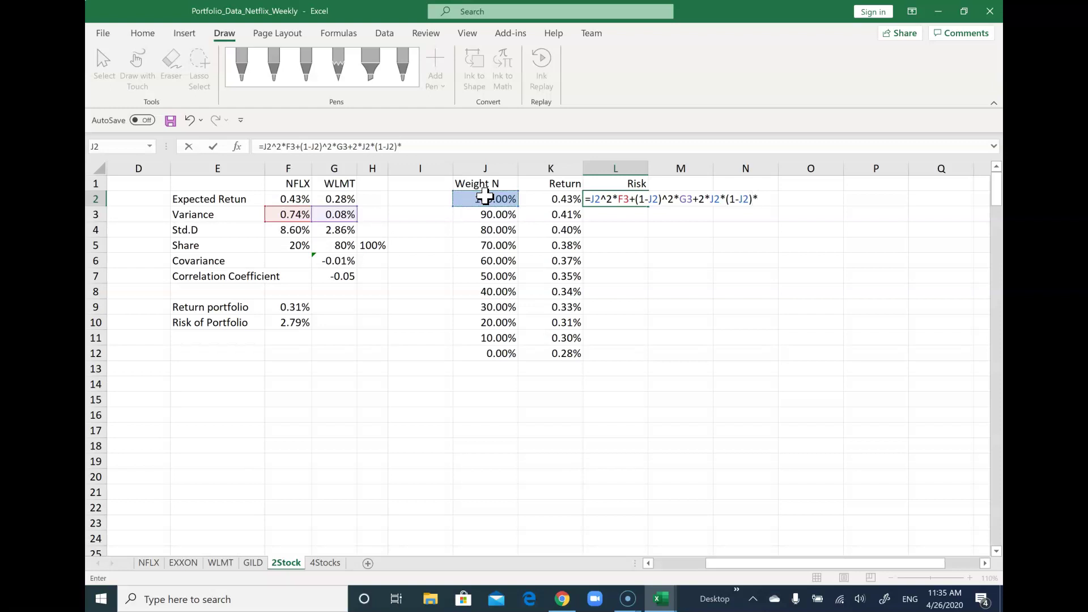
left_click(284, 230)
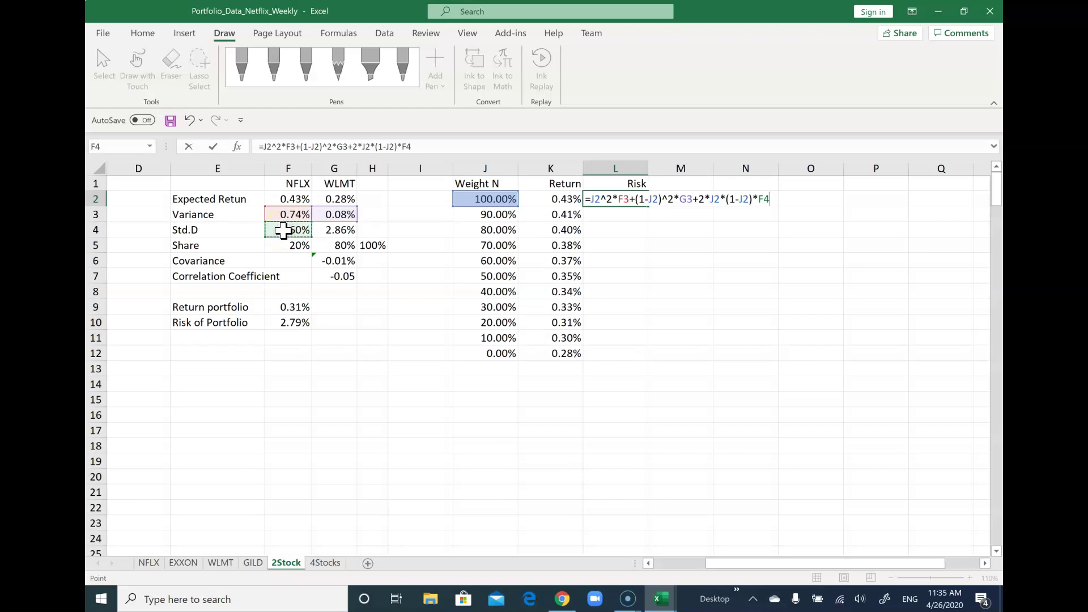
type("*")
left_click(339, 229)
type("*")
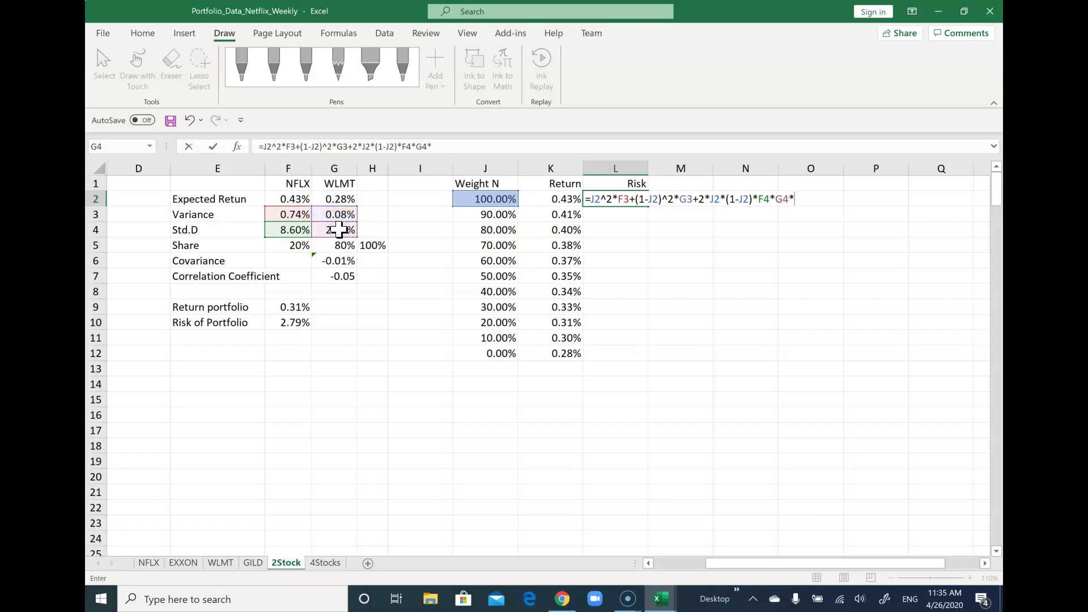
left_click(342, 276)
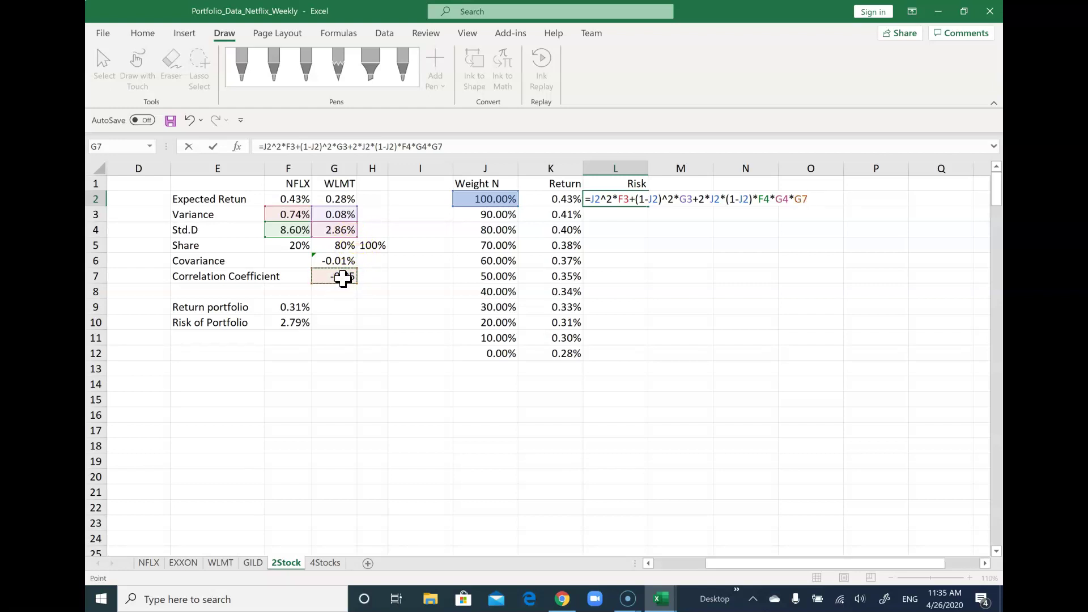
Step: Make the references F3, G3, F4, G4 and G7 absolute in the L2 risk formula and enter it
left_click(279, 165)
left_click(295, 146)
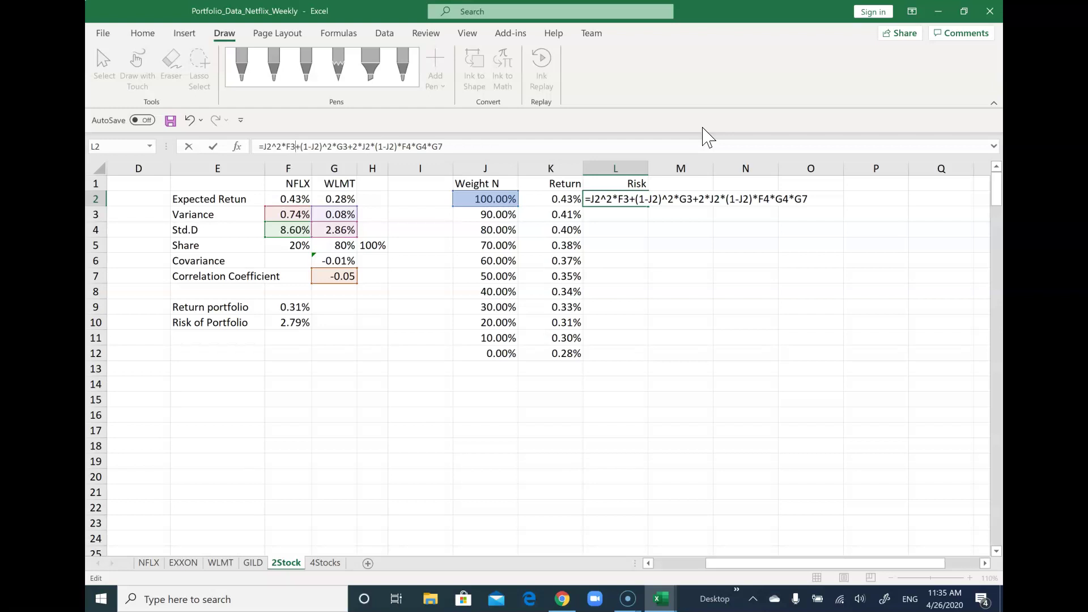
key("F4")
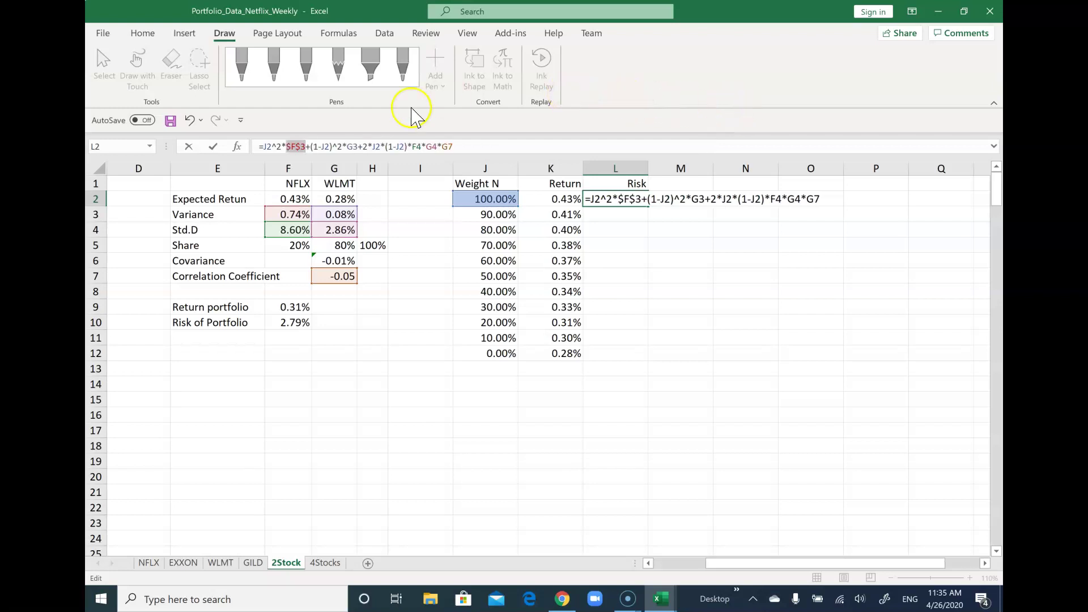
left_click(356, 142)
left_click(358, 145)
key("F4")
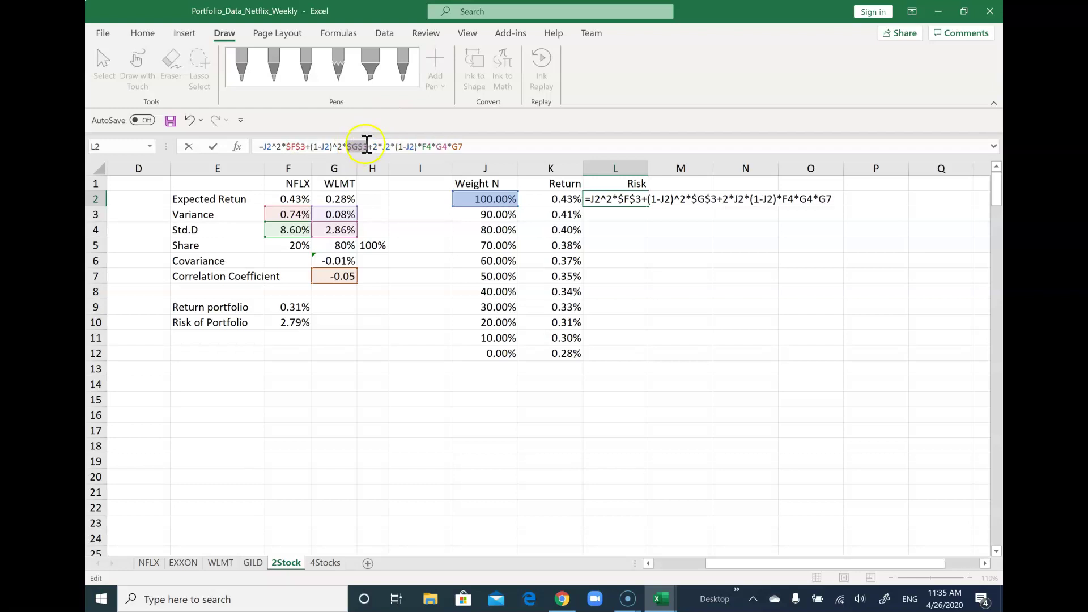
left_click(437, 147)
left_click(434, 146)
key("F4")
left_click(459, 146)
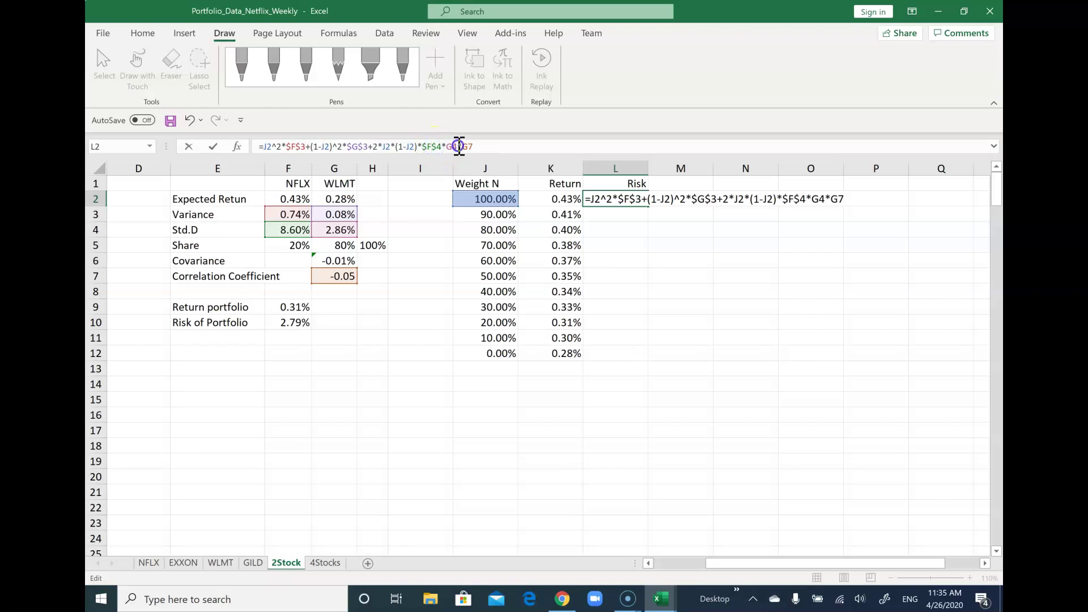
key("F4")
left_click(488, 149)
key("F4")
key("Return")
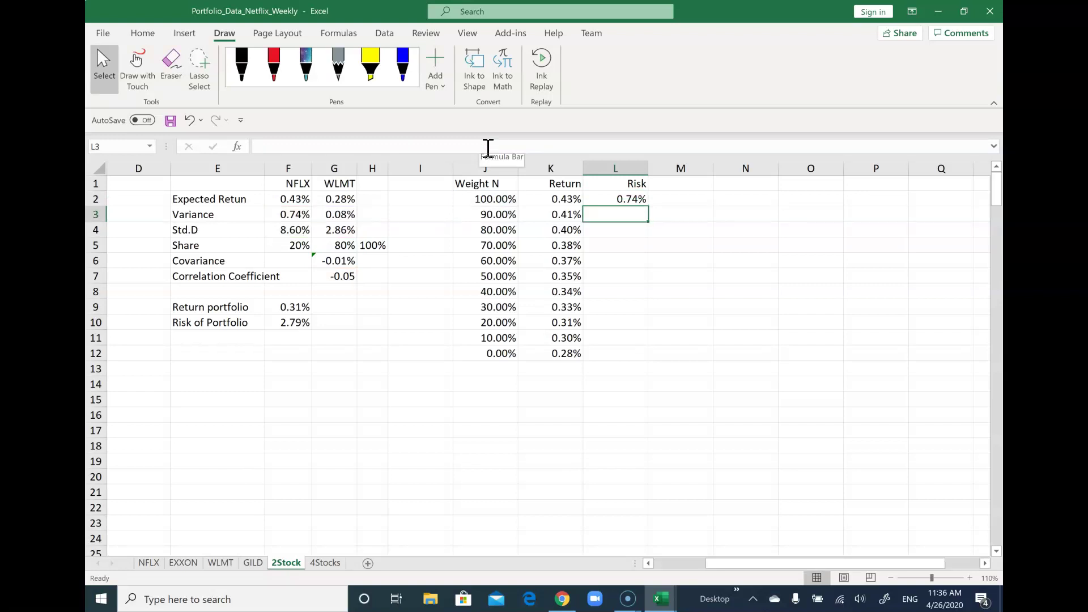
Step: Copy the risk formula from L2 down to L12 and check the formula in the last row
left_click(636, 199)
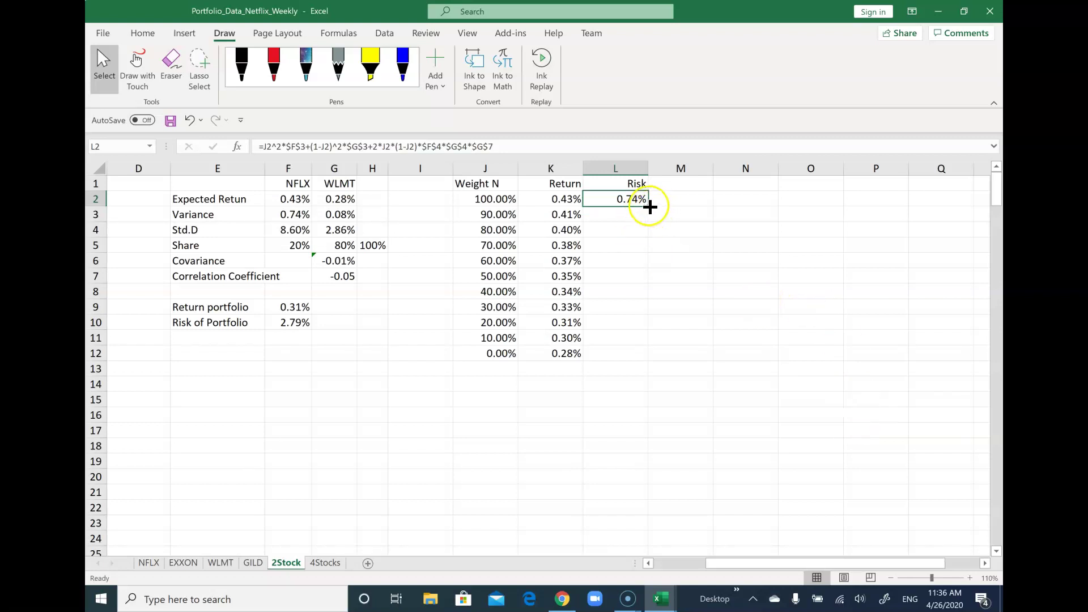
left_click_drag(649, 207, 647, 363)
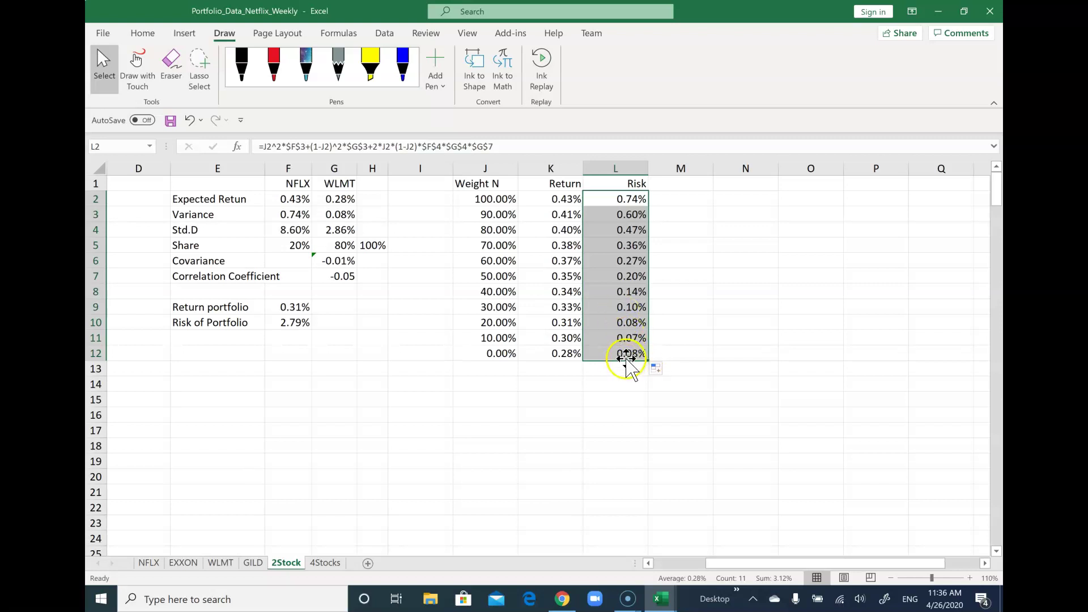
left_click(624, 355)
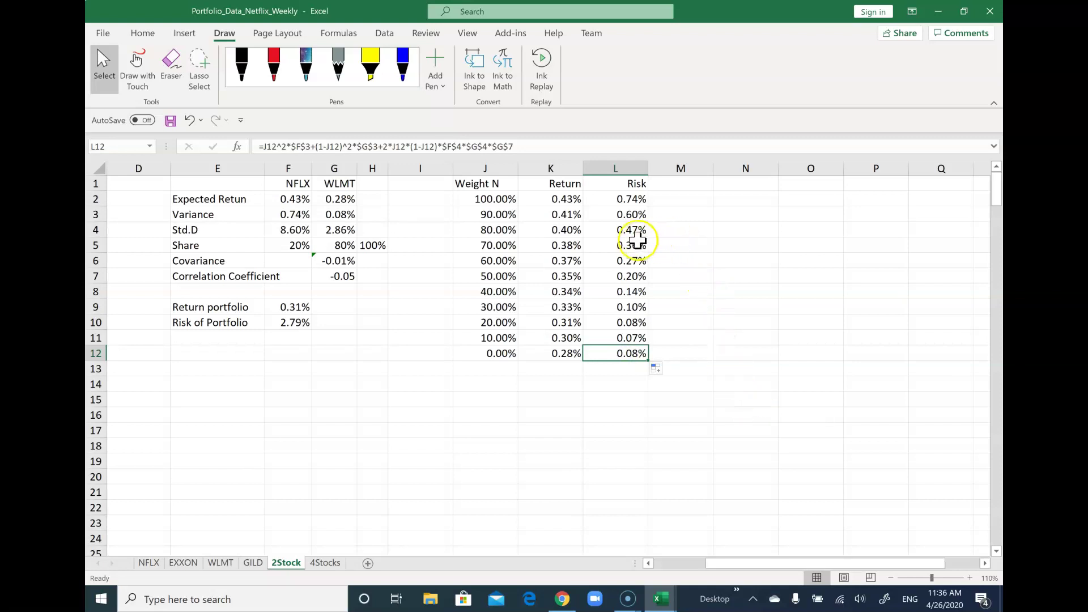
Step: Compare the weight, return and risk values in the 0% and 10% Netflix weight rows
left_click(496, 354)
left_click(494, 335)
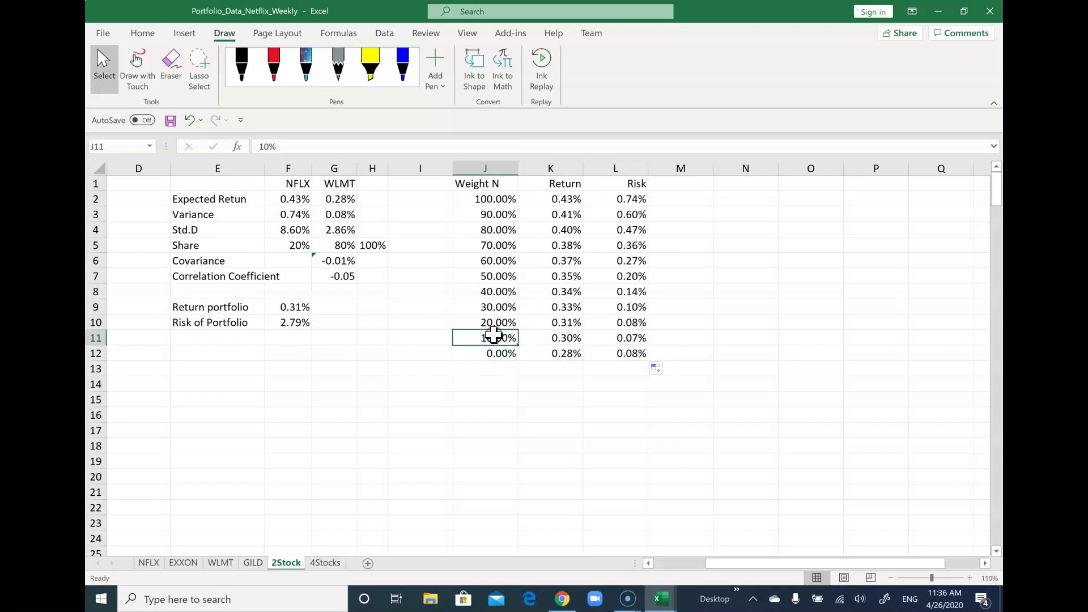
left_click(556, 354)
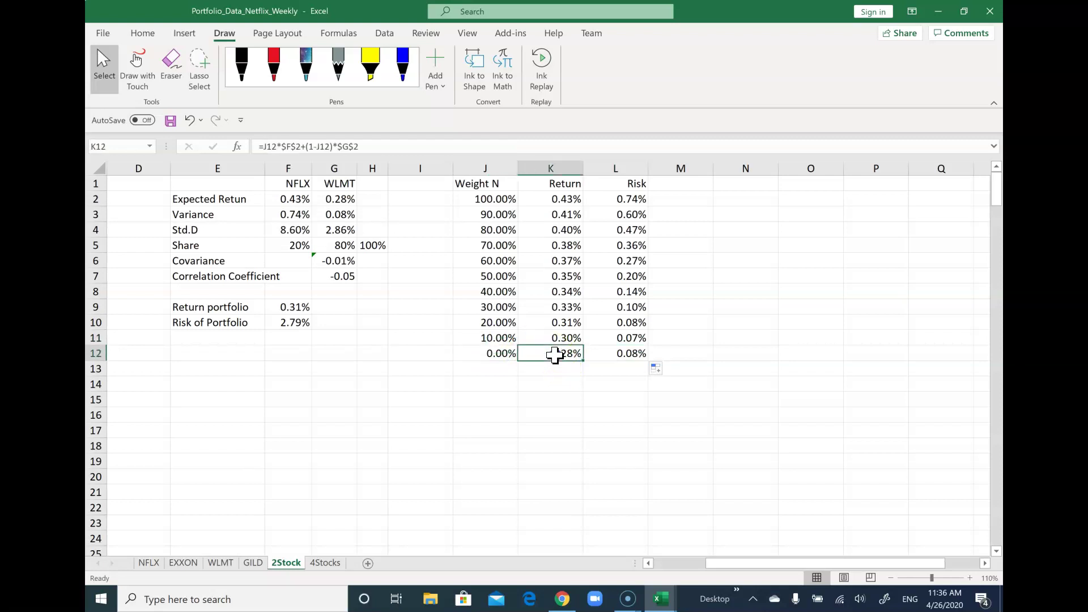
left_click(502, 354)
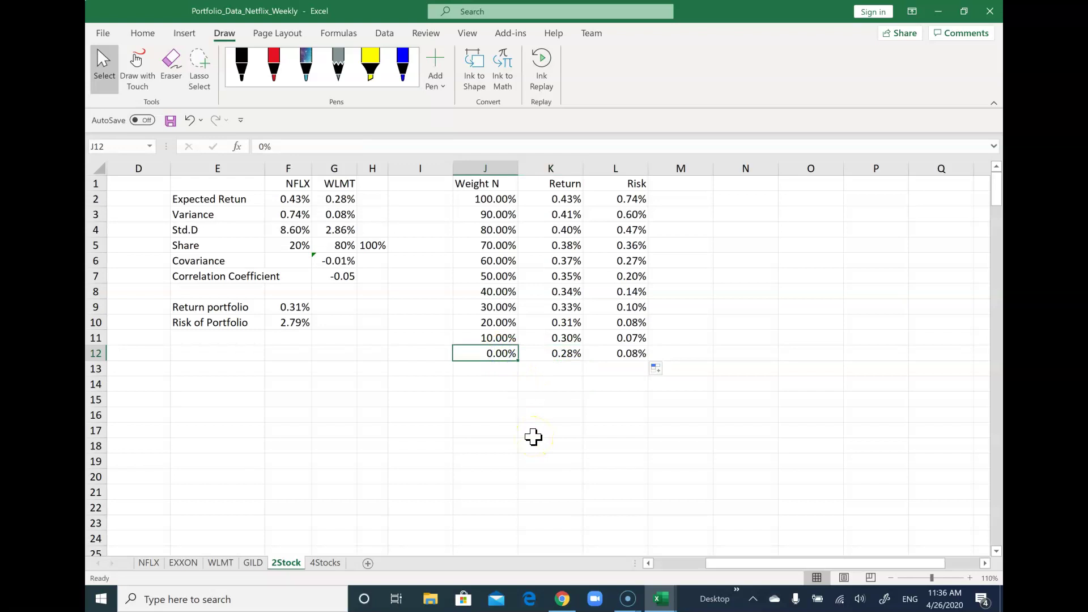
key("Right")
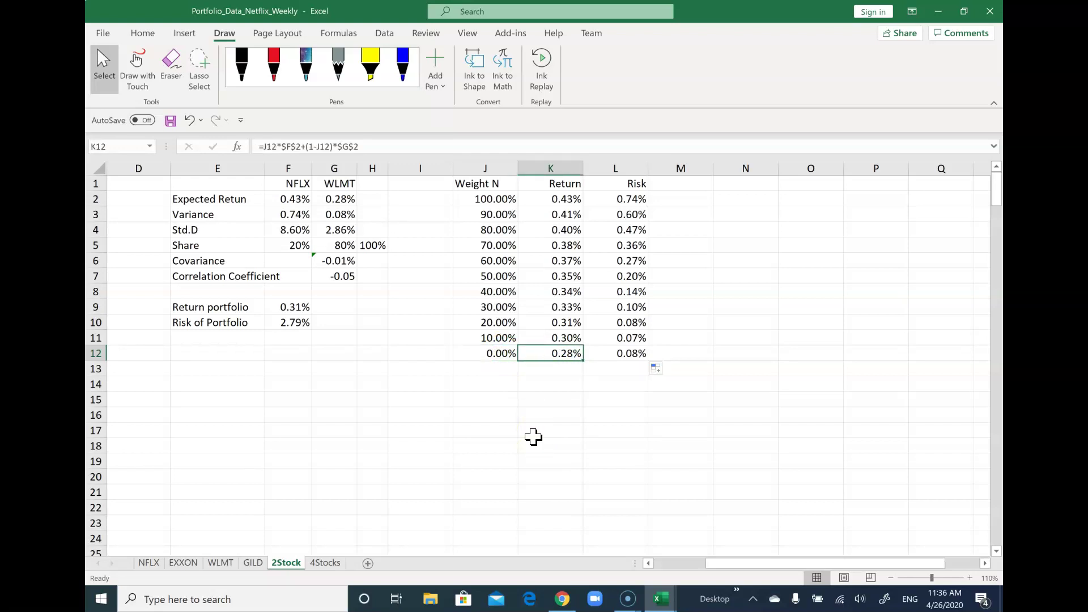
key("Right")
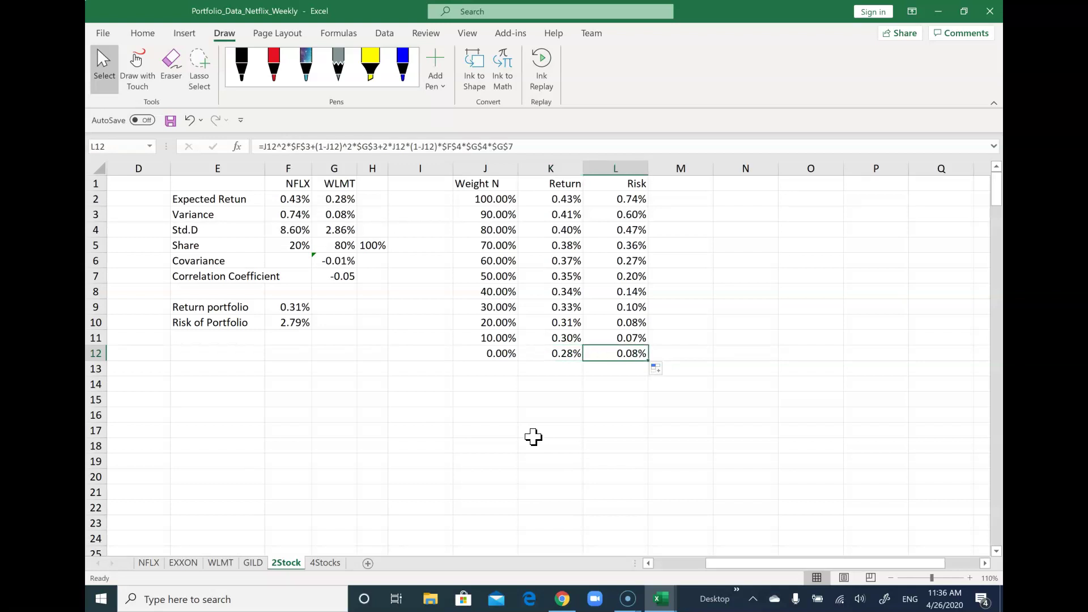
key("Left")
key("Left")
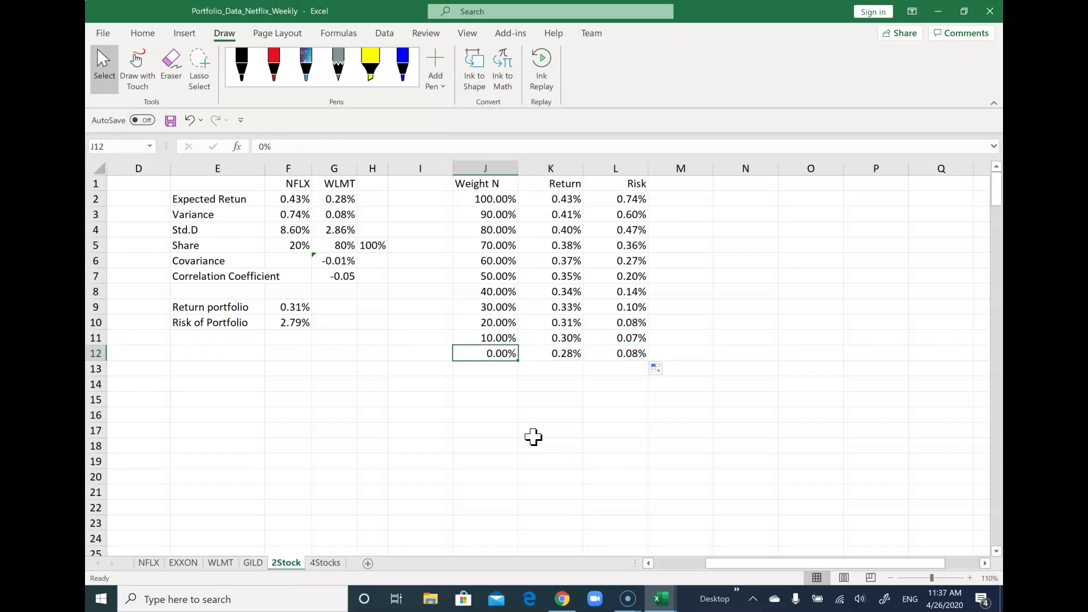
key("Up")
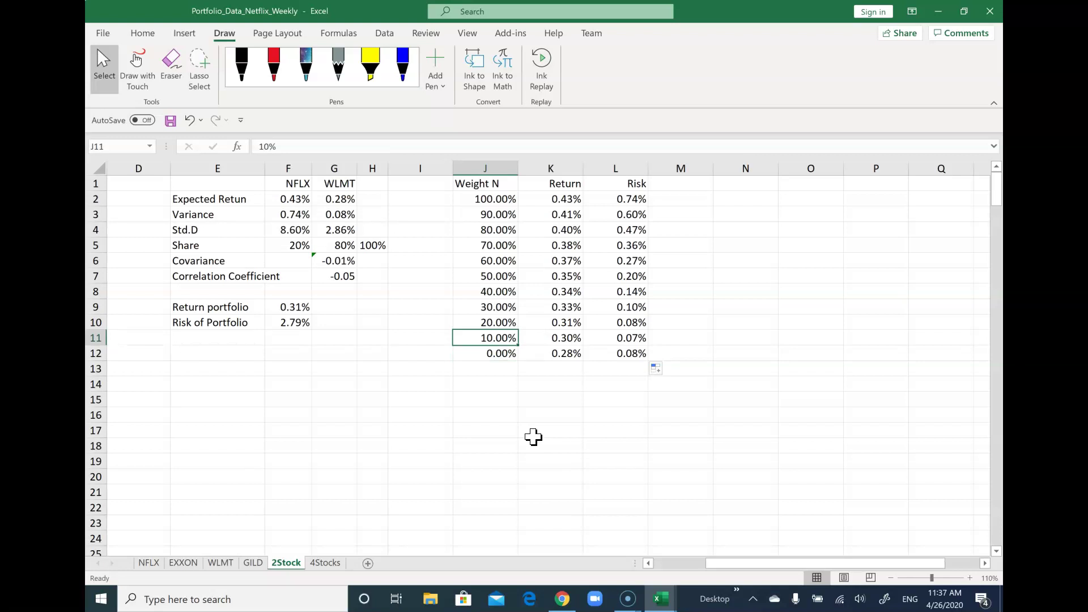
key("Right")
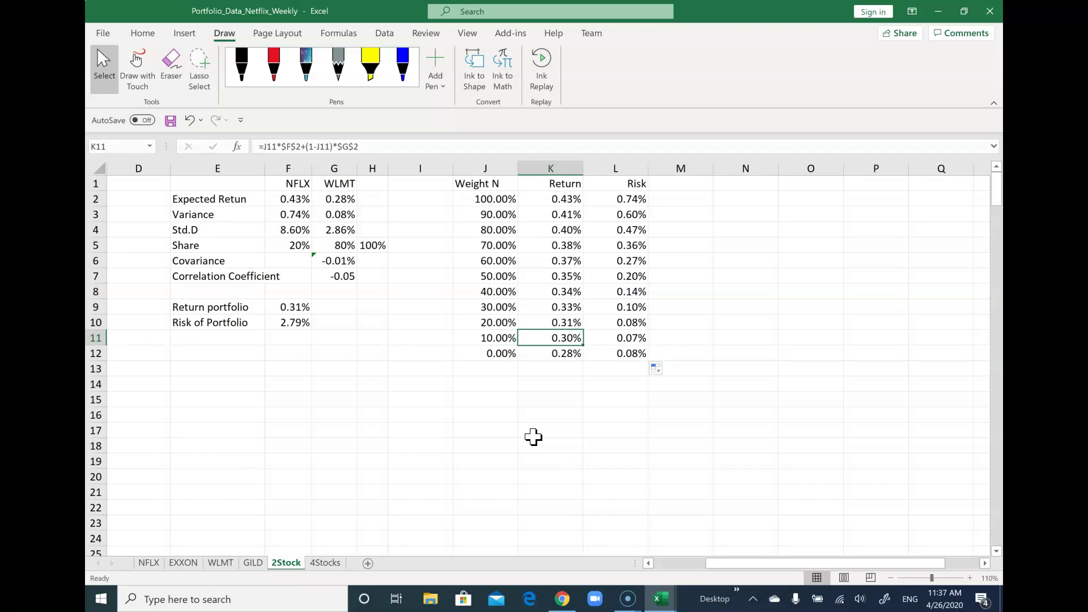
key("Right")
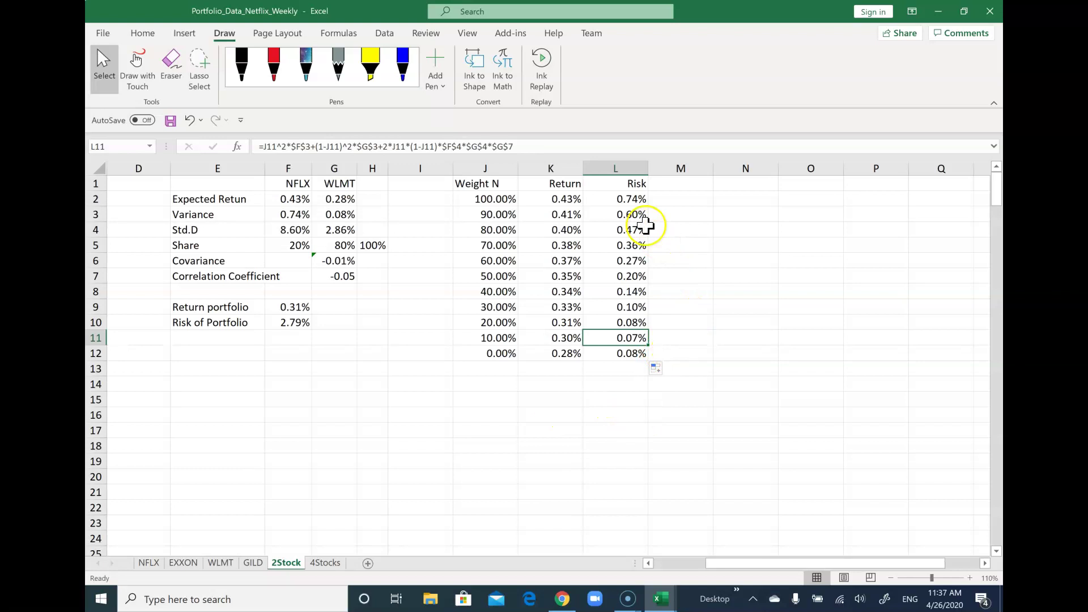
Step: Enclose the L2 risk formula in parentheses, raise it to the power (1/2), and copy it down to L12
left_click(627, 199)
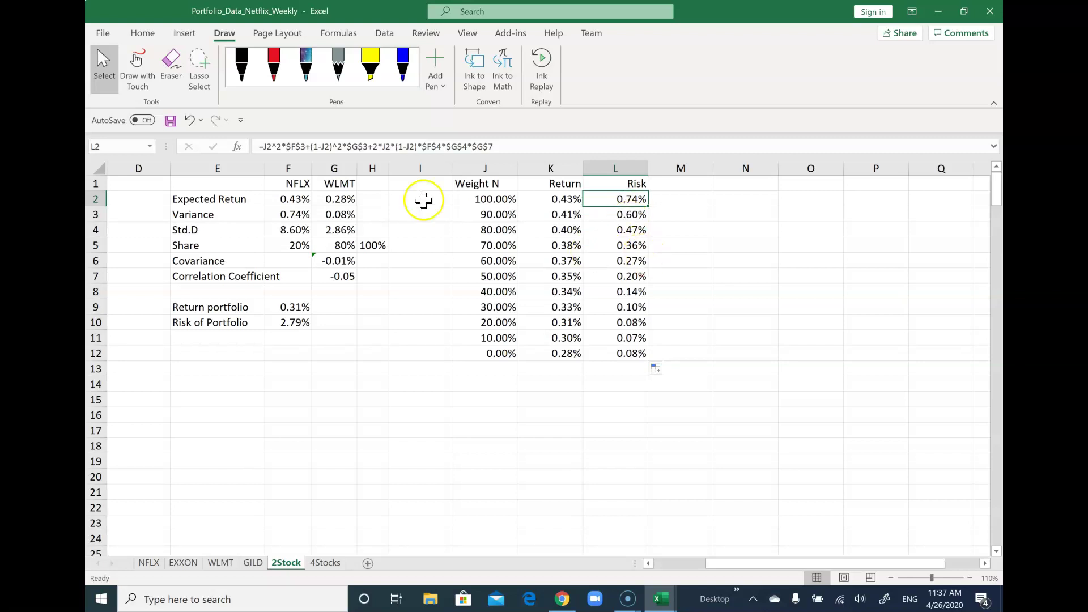
left_click(265, 147)
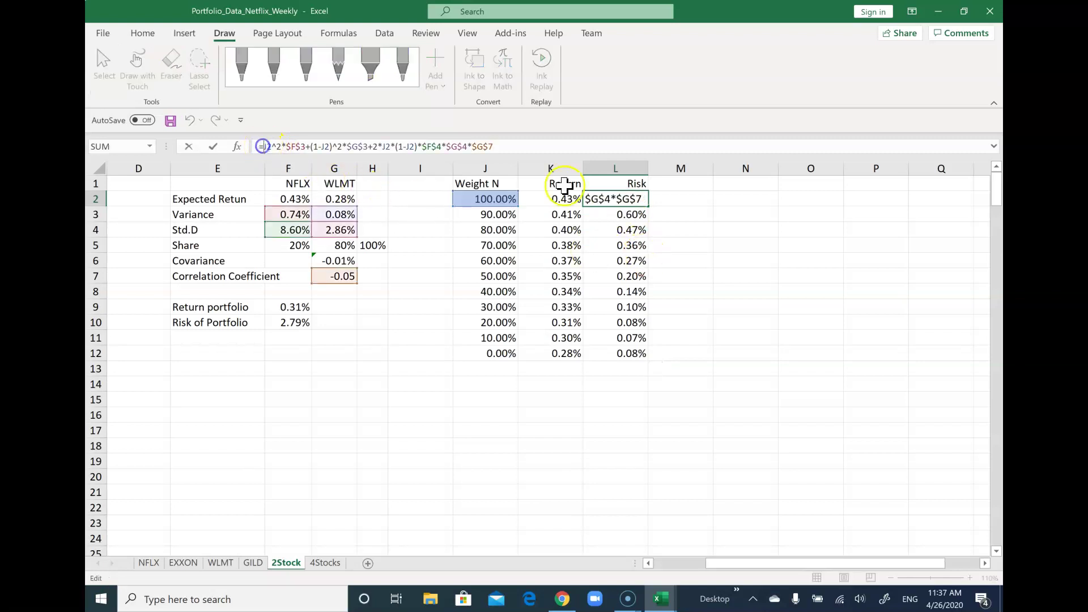
type("(")
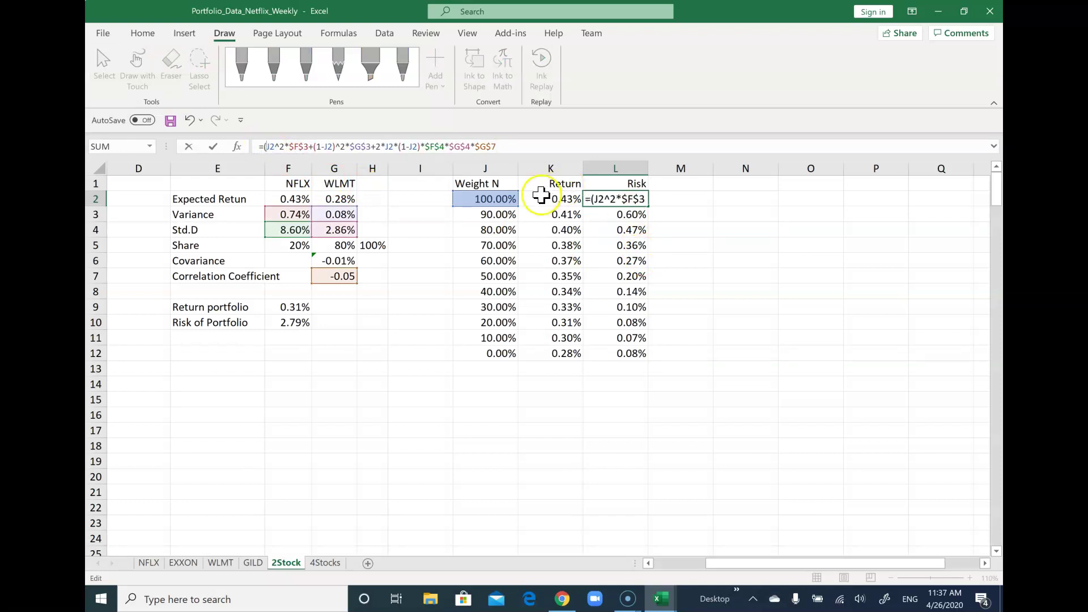
left_click(508, 146)
type(")")
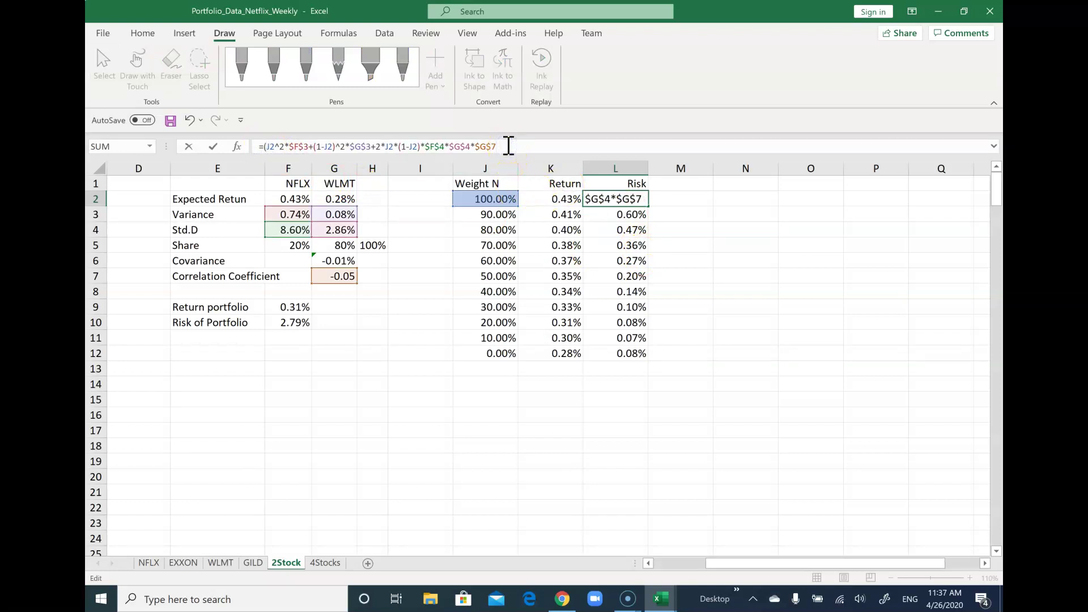
type("^(1/2)")
key("Return")
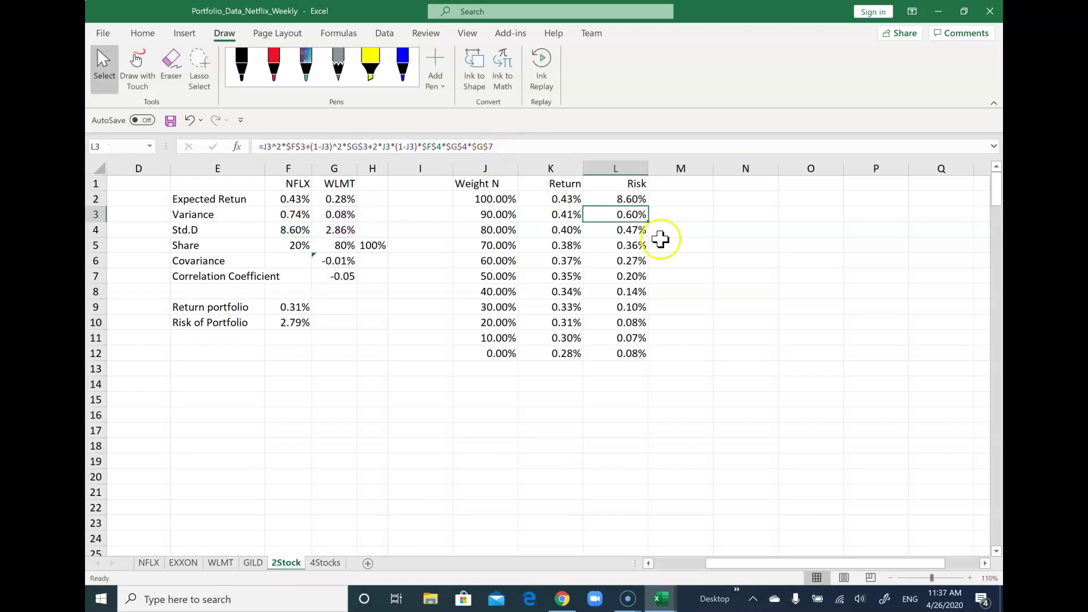
left_click(636, 198)
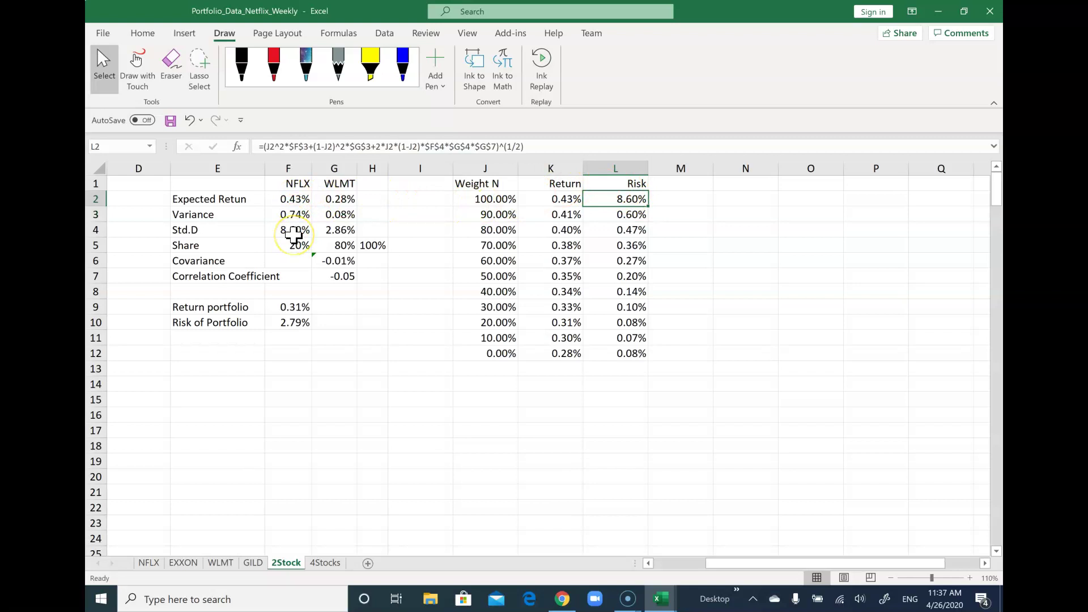
double_click(649, 206)
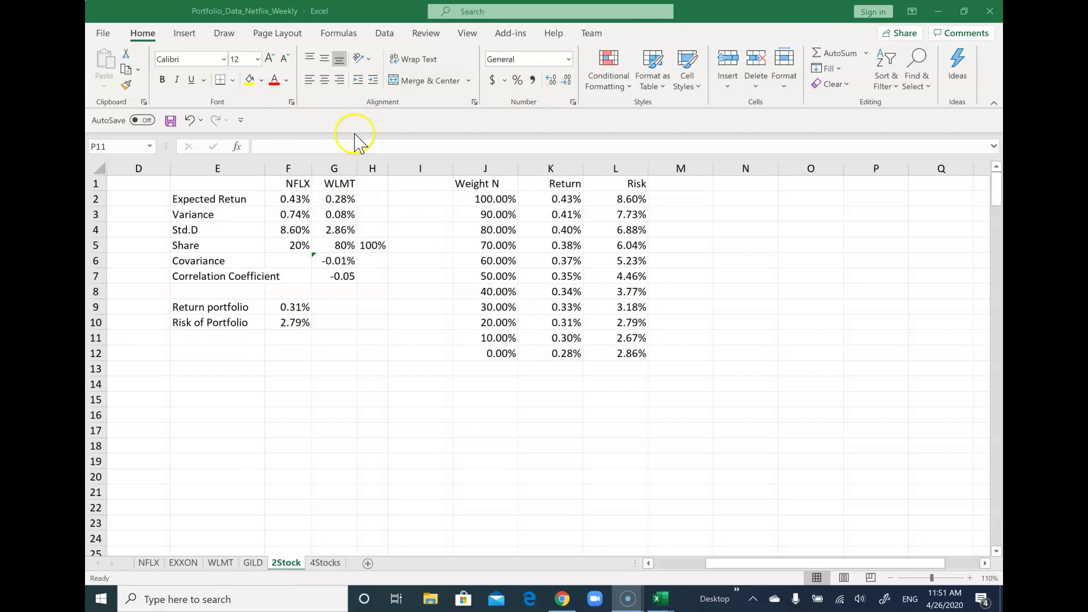
Step: Insert a blank Scatter with Smooth Lines and Markers chart and place it beside the Risk column, over columns M to R
left_click(184, 35)
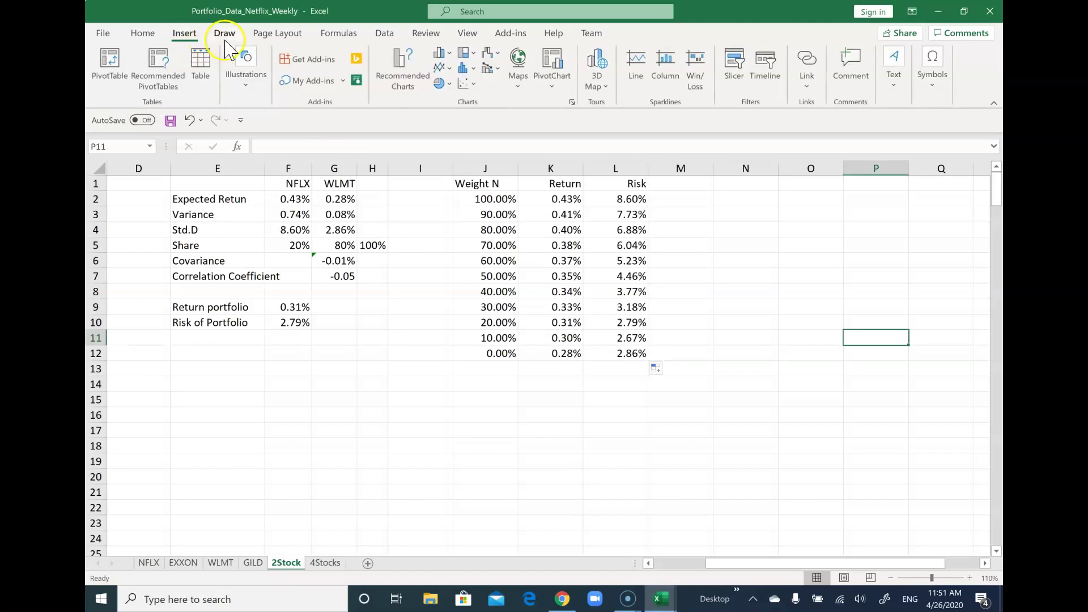
left_click(472, 85)
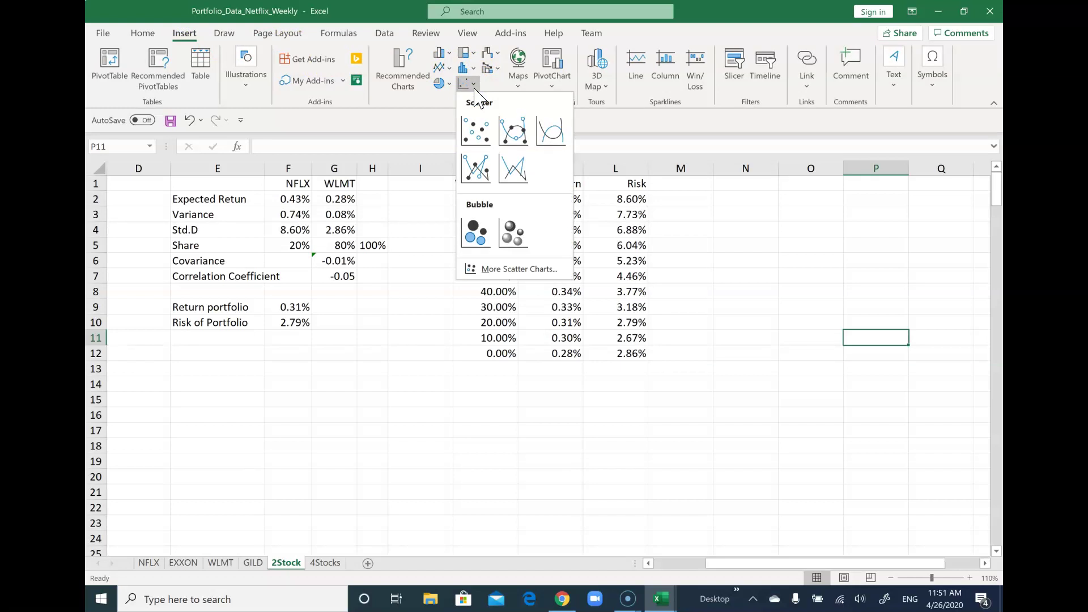
left_click(517, 132)
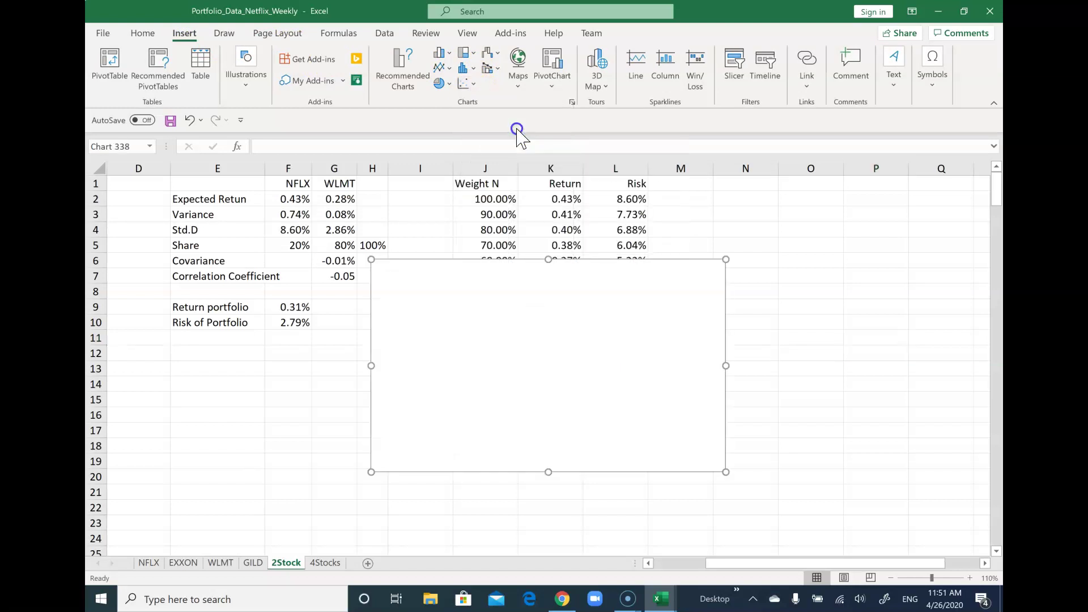
double_click(618, 345)
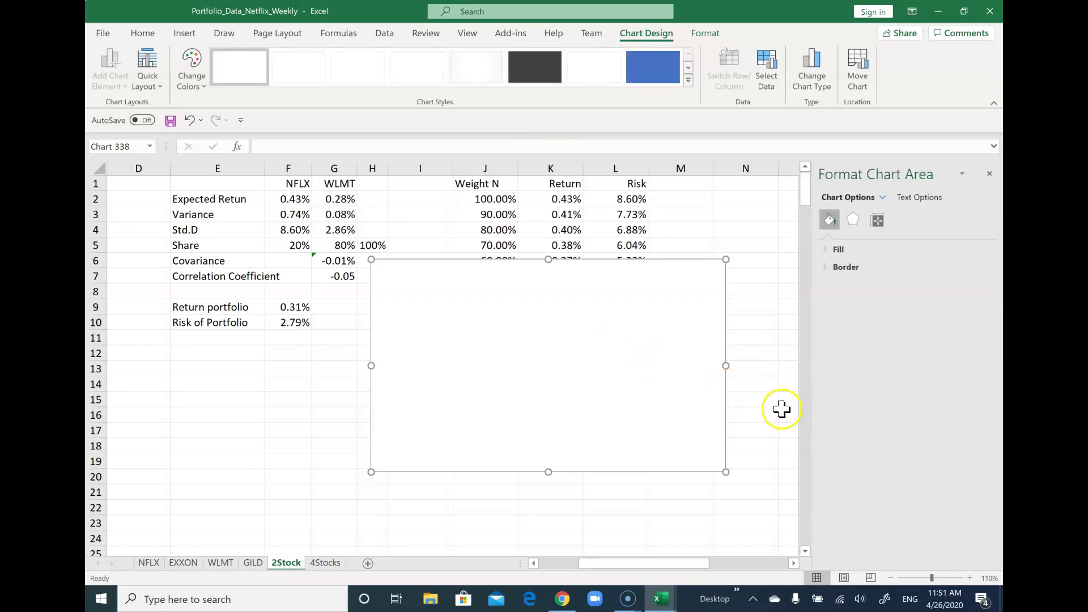
left_click(990, 181)
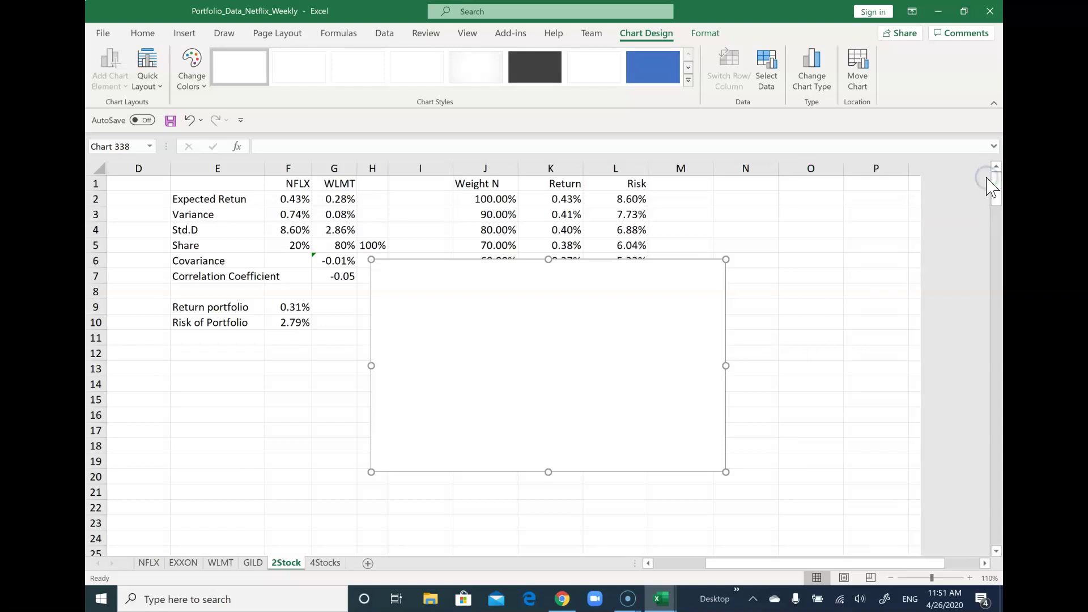
left_click_drag(651, 359, 931, 292)
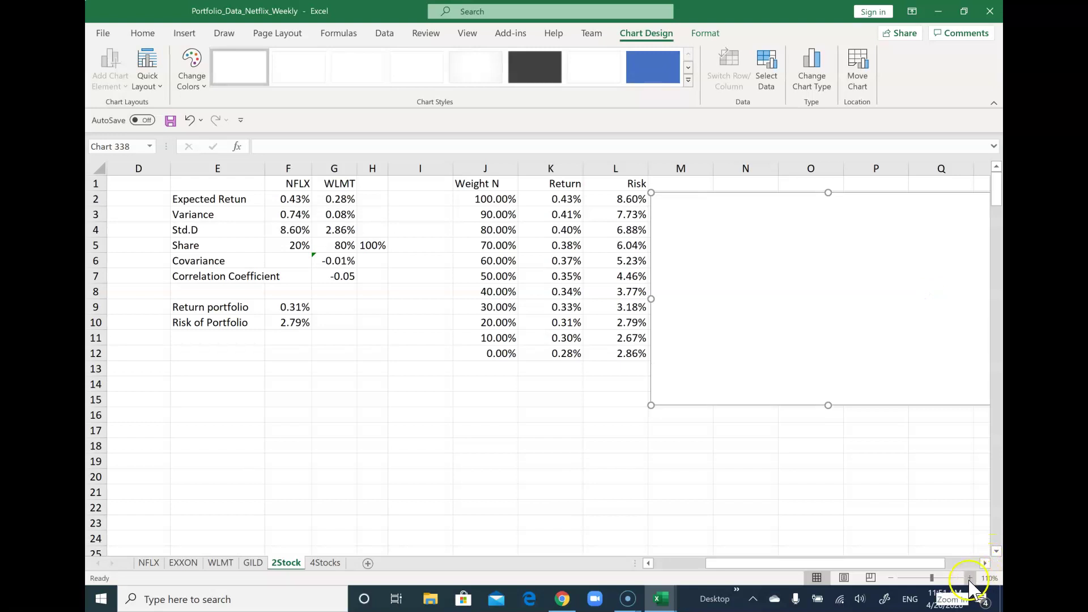
left_click(985, 564)
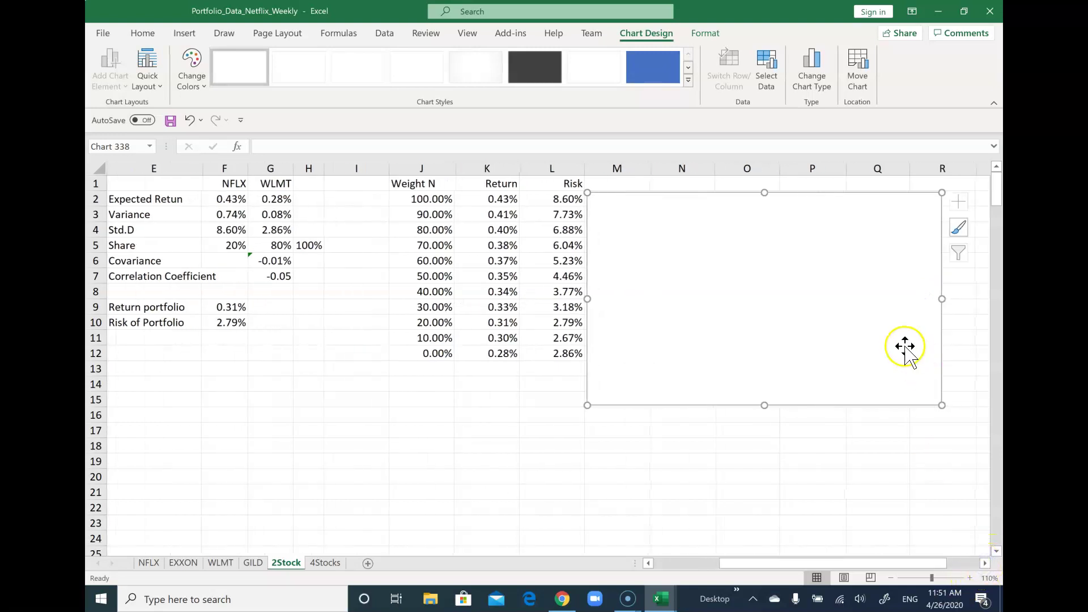
Step: Start adding a data series to the blank chart and name it "Portfolio Retrun Risk"
left_click(769, 78)
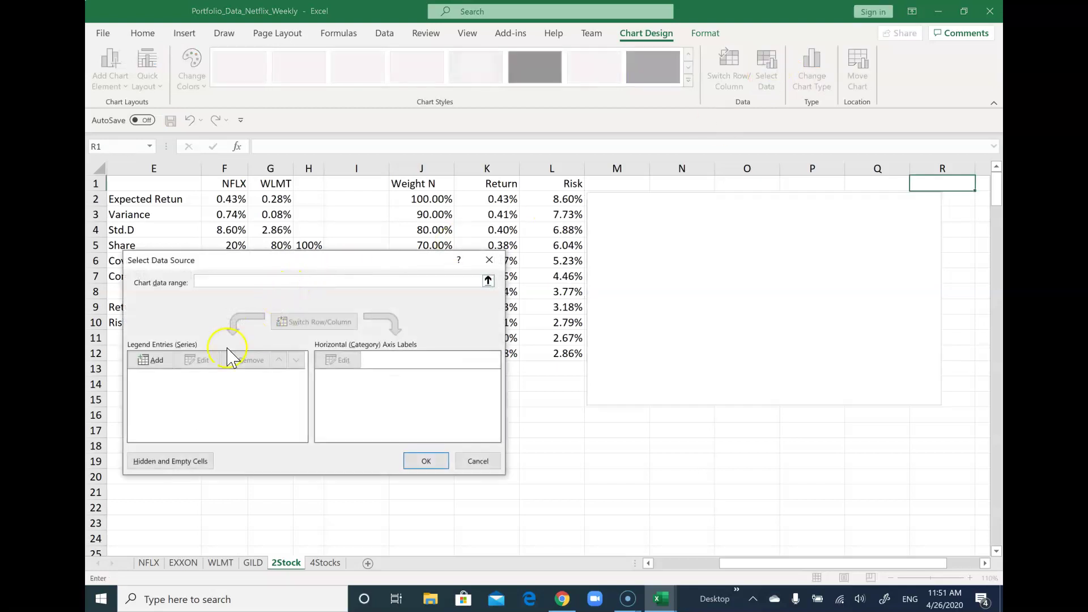
left_click(151, 363)
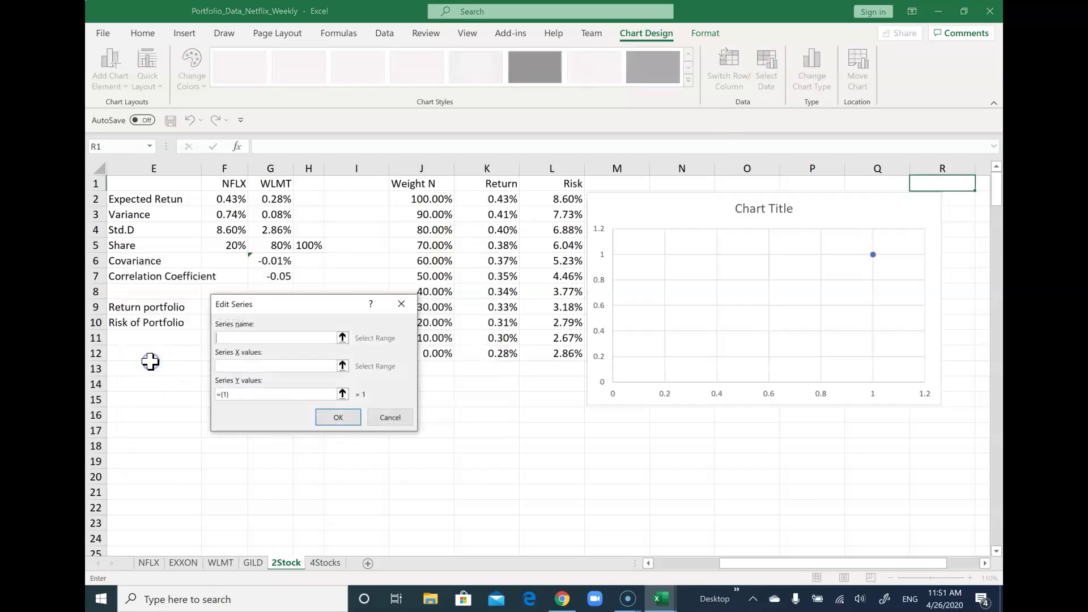
left_click(258, 334)
type("Portfolio Retrun Risk")
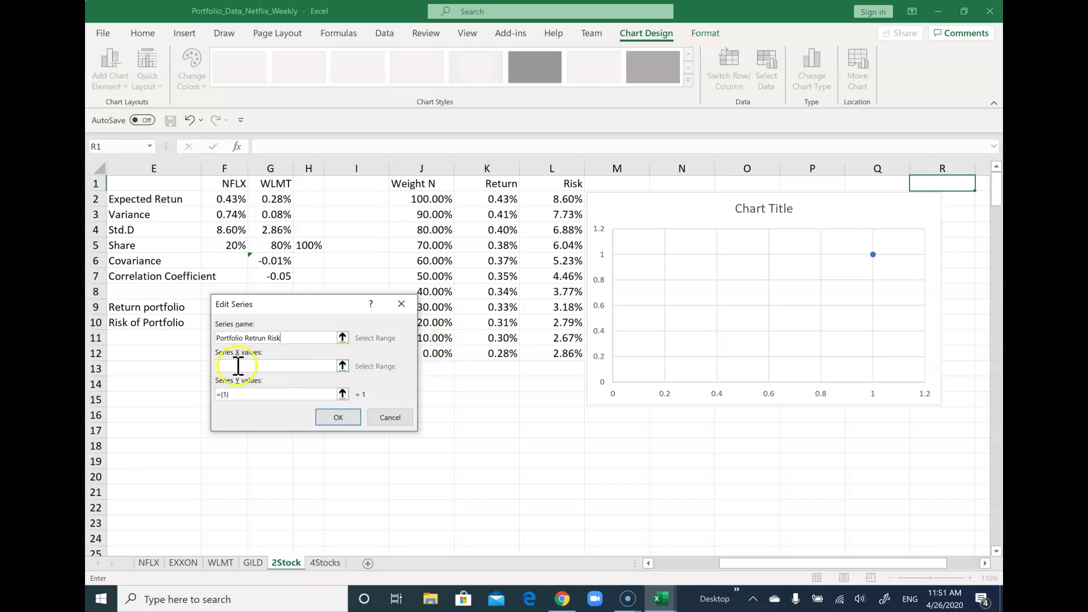
Step: Assign Risk values L2:L12 as the series' X values and Return values K2:K12 as its Y values, and accept the data source
left_click(343, 366)
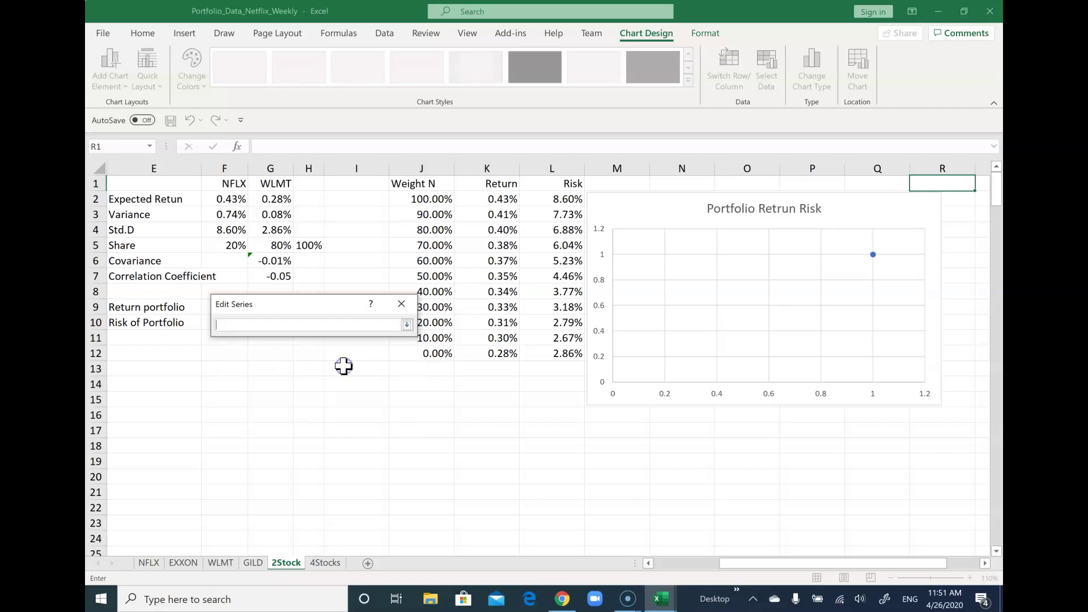
left_click_drag(562, 200, 559, 357)
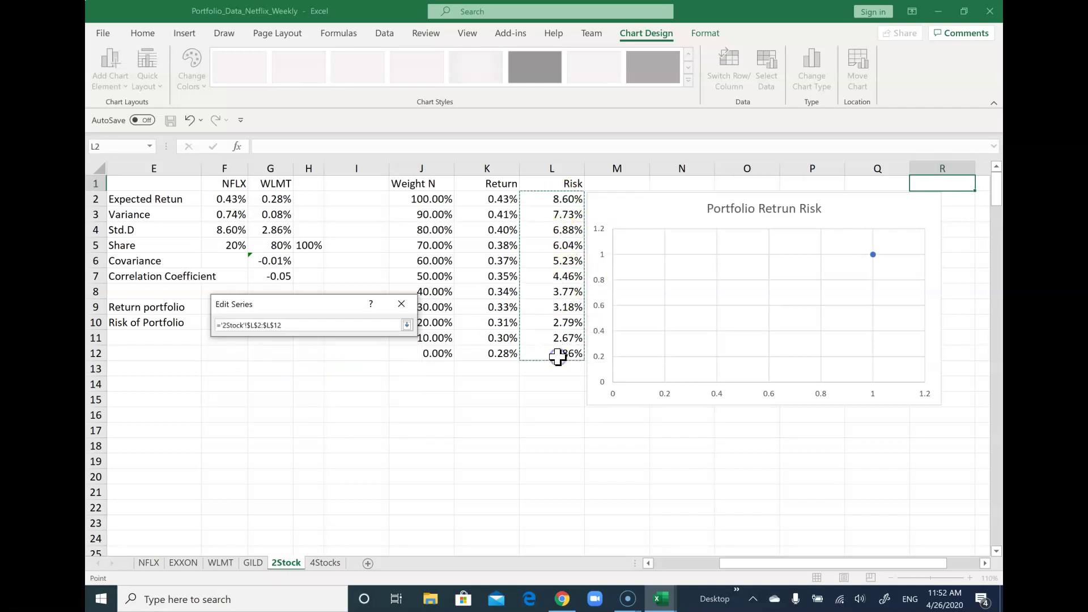
left_click(406, 325)
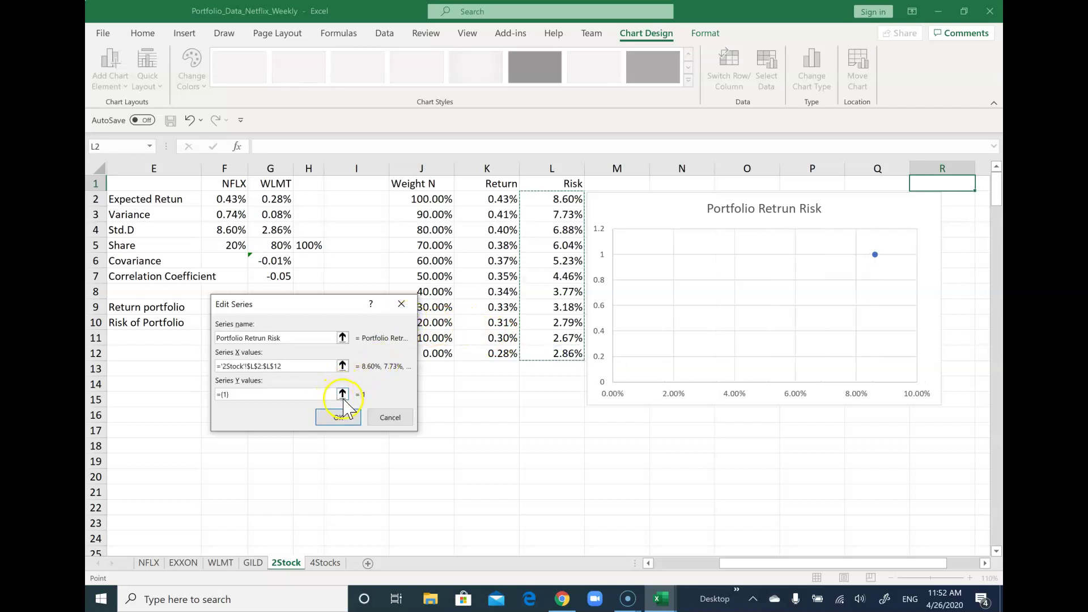
left_click(341, 394)
left_click_drag(497, 199, 501, 353)
left_click(406, 325)
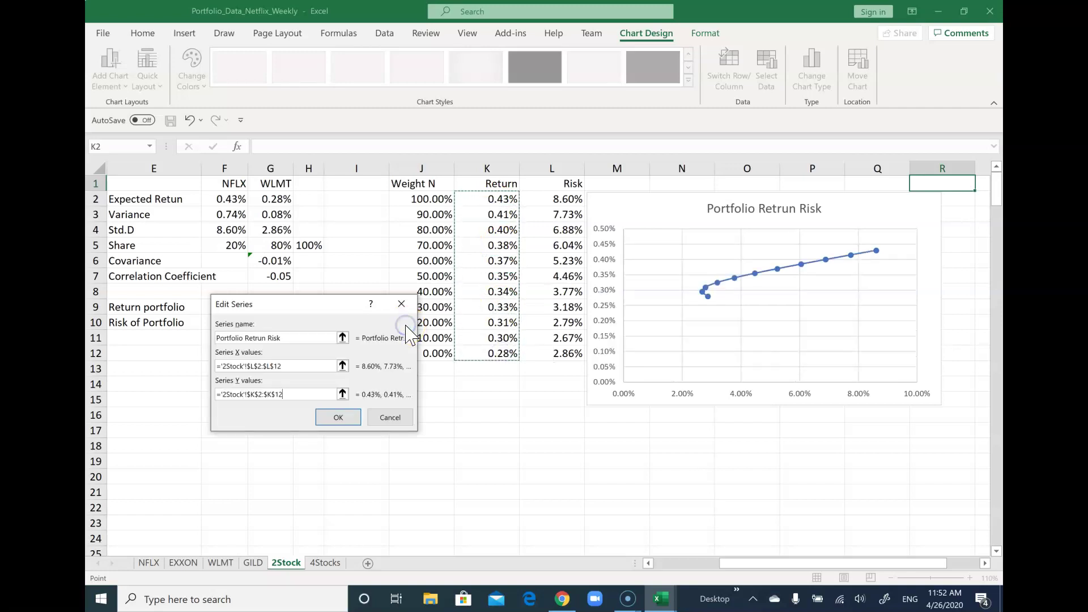
left_click(338, 417)
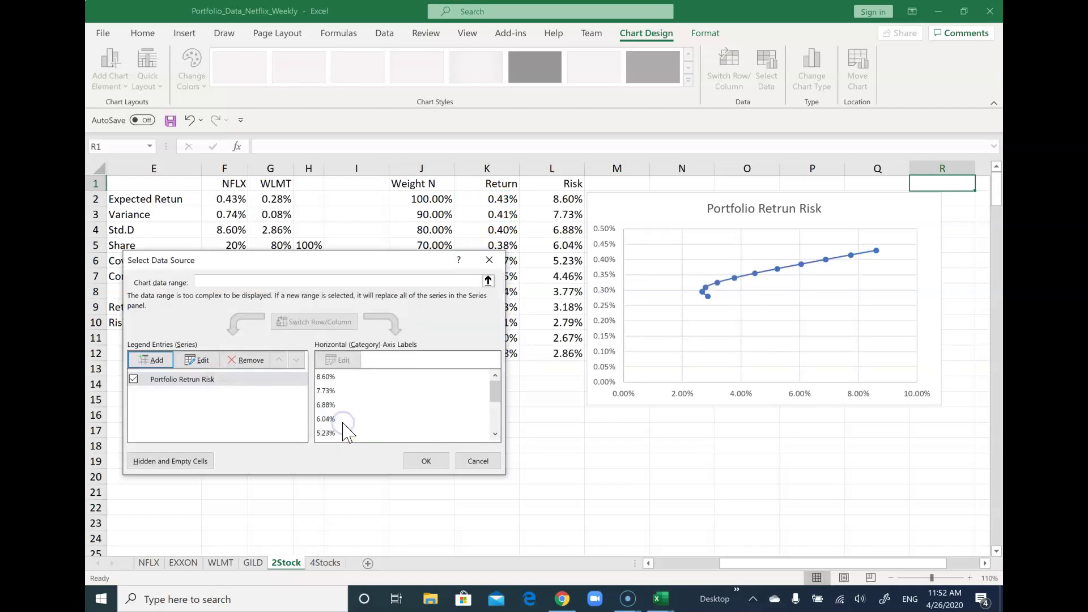
left_click(434, 462)
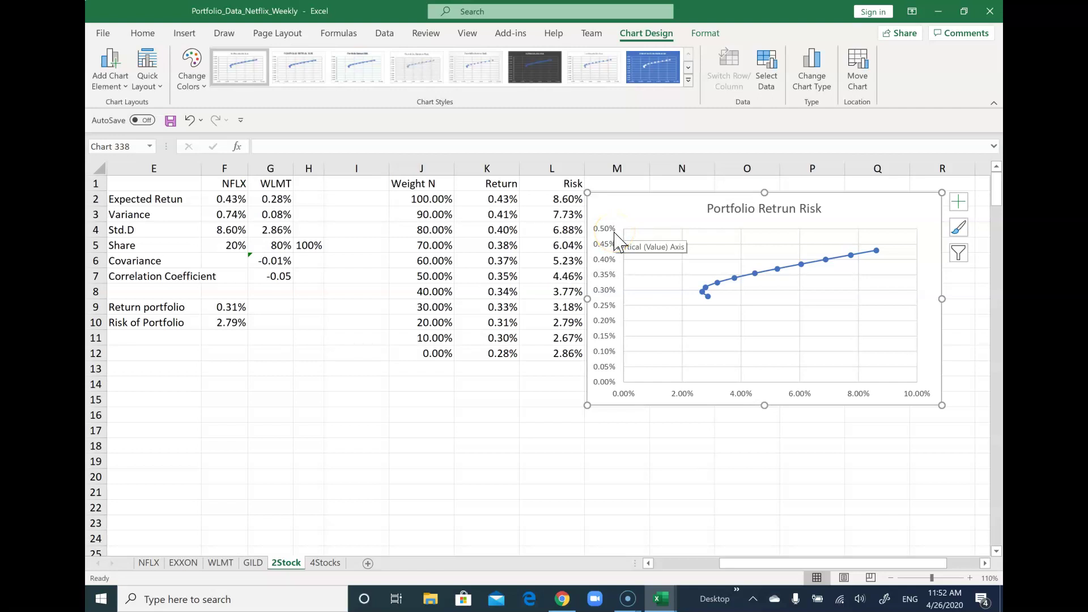
Step: Set the minimum bound of the chart's vertical axis to 0.002
double_click(604, 272)
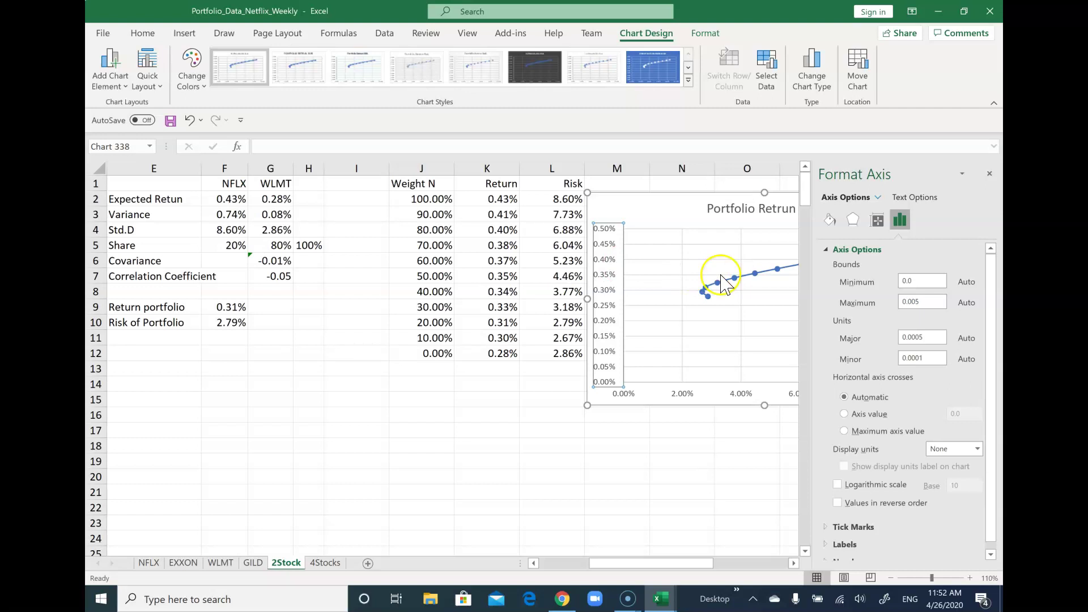
left_click(930, 281)
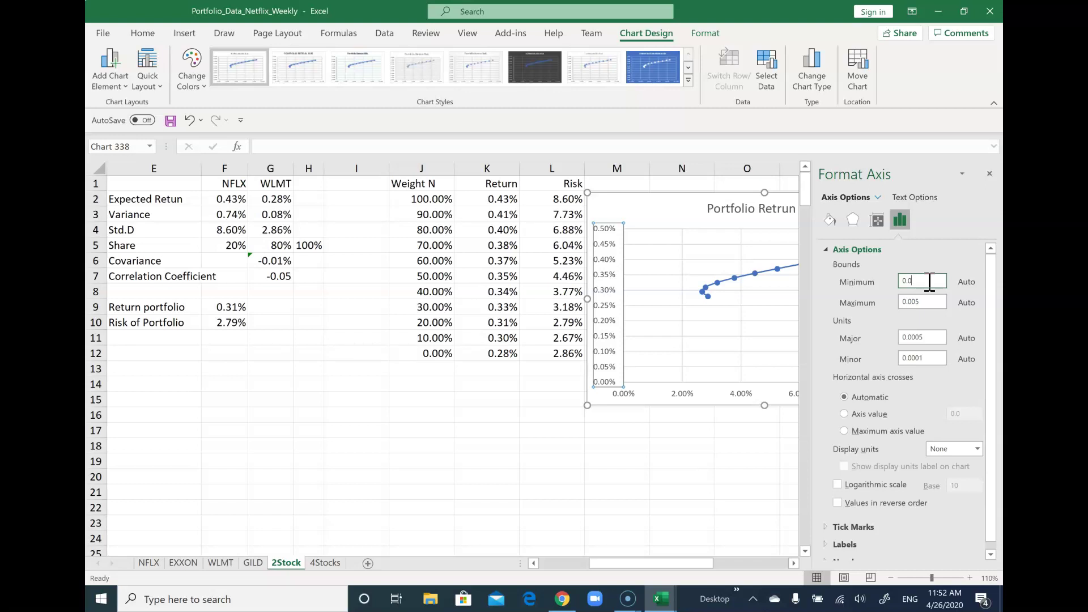
type("02")
key("Return")
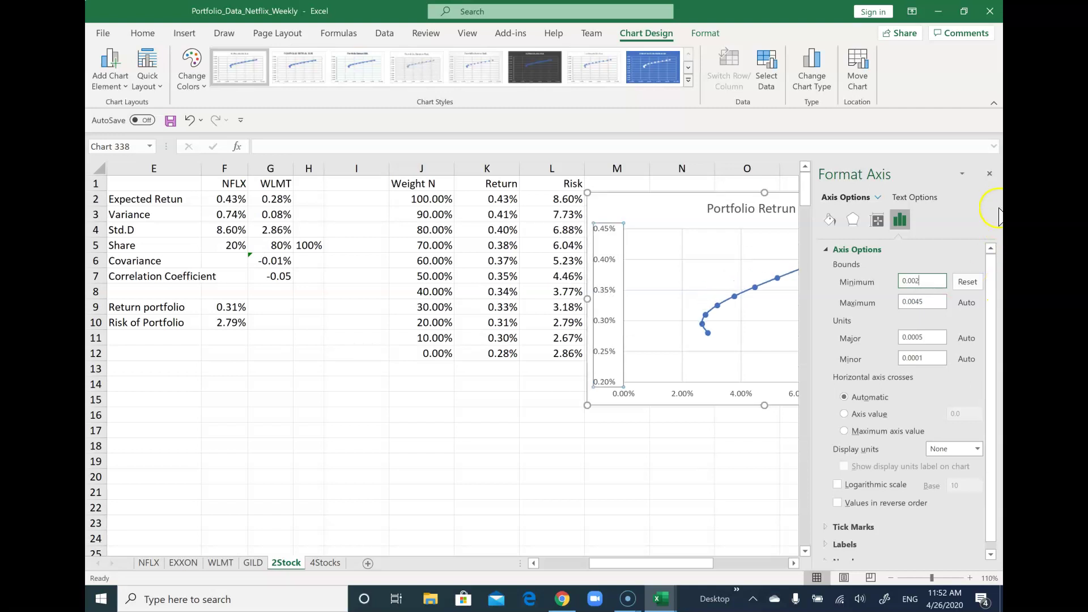
left_click(990, 173)
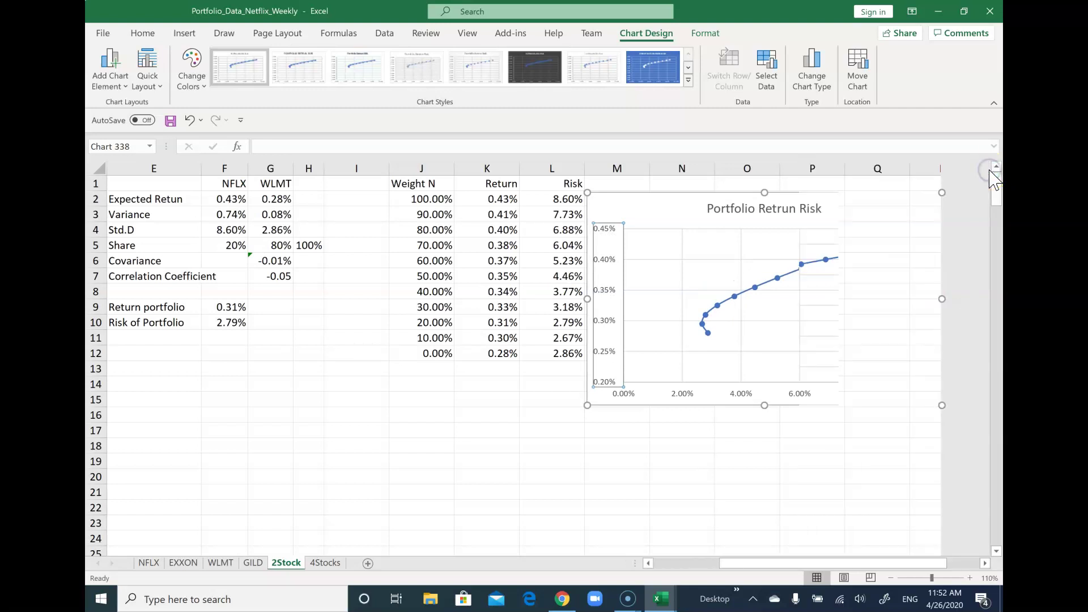
Step: Mark the curve's two end points in red ink, labelling the lower one W and the upper one N
left_click(910, 211)
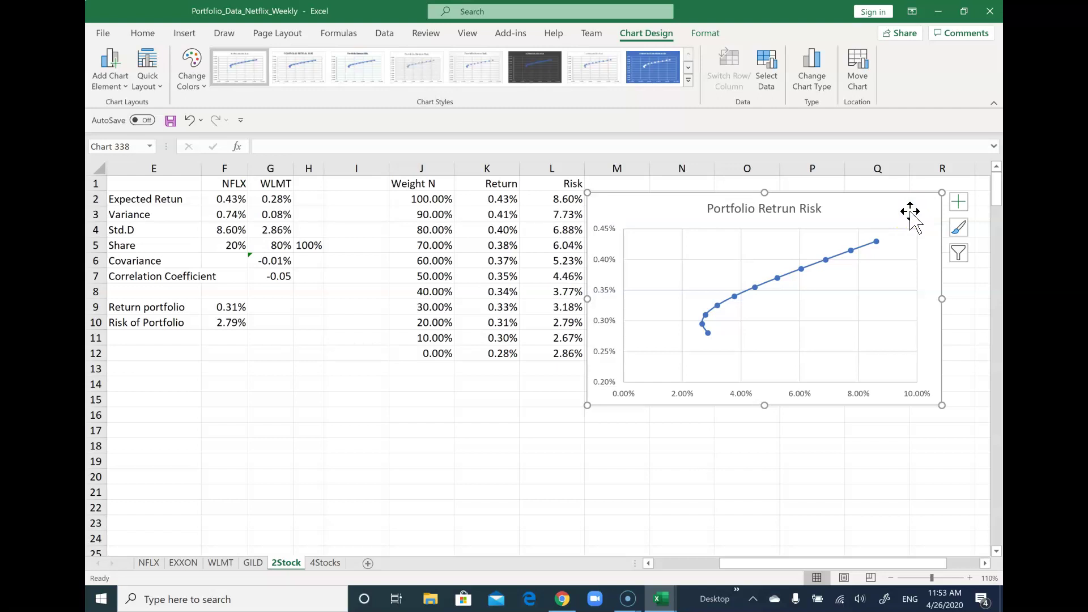
key("alt+j")
key("i")
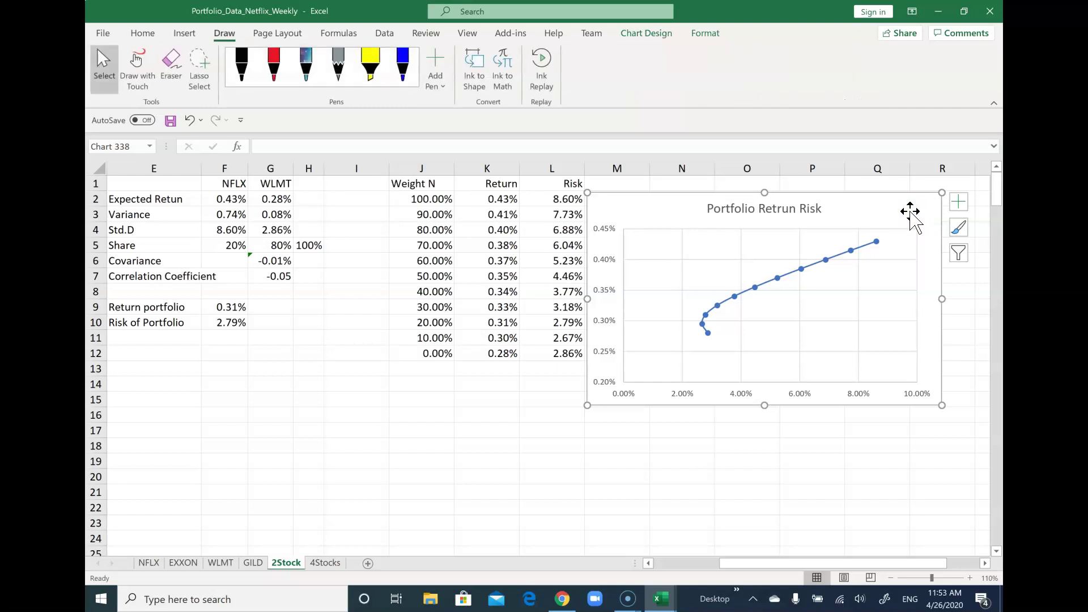
left_click(273, 64)
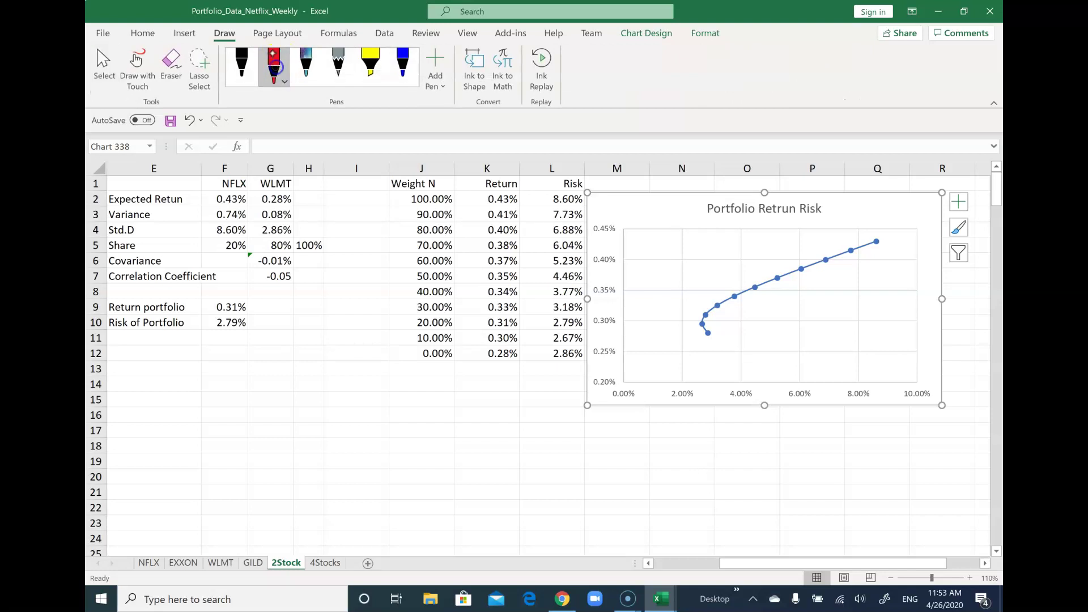
mouse_move(712, 331)
left_mouse_down()
mouse_move(703, 339)
mouse_move(742, 331)
left_mouse_up()
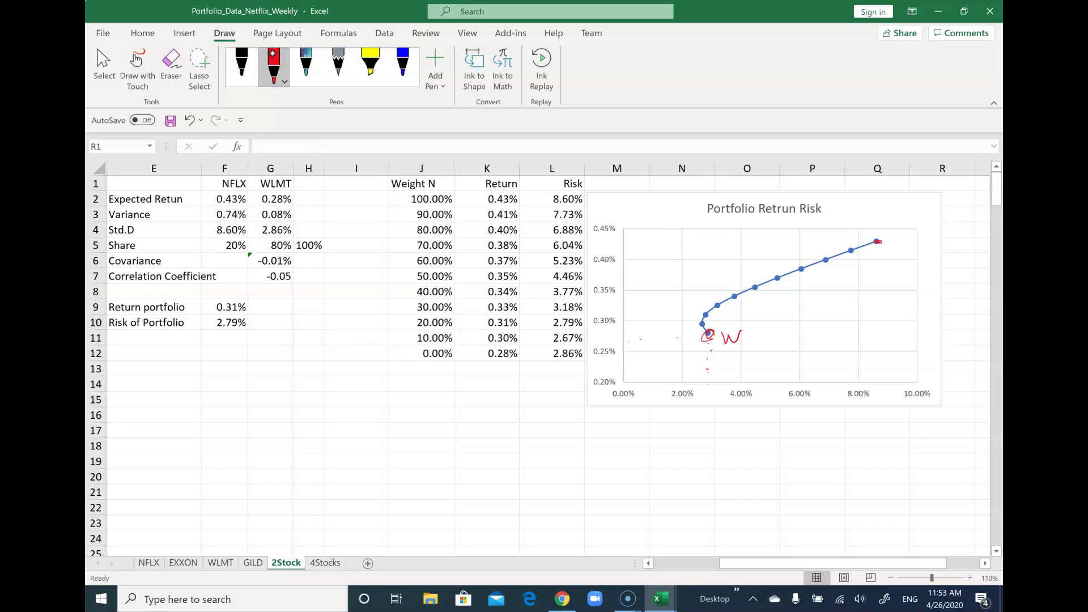
left_click_drag(891, 238, 905, 236)
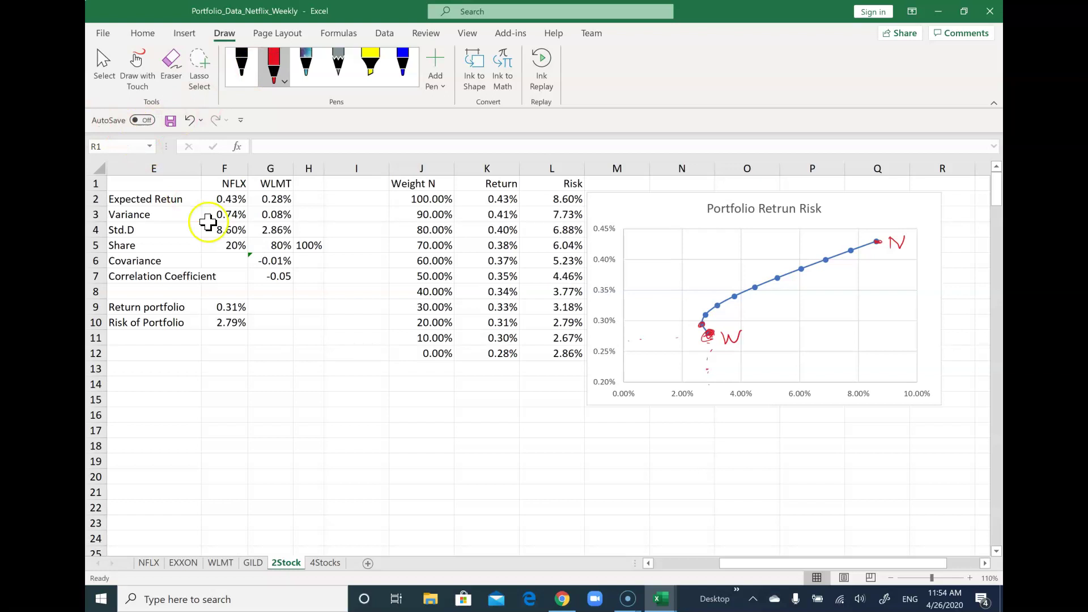
Step: Erase the red ink marks and the W and N labels from the chart
left_click(271, 276)
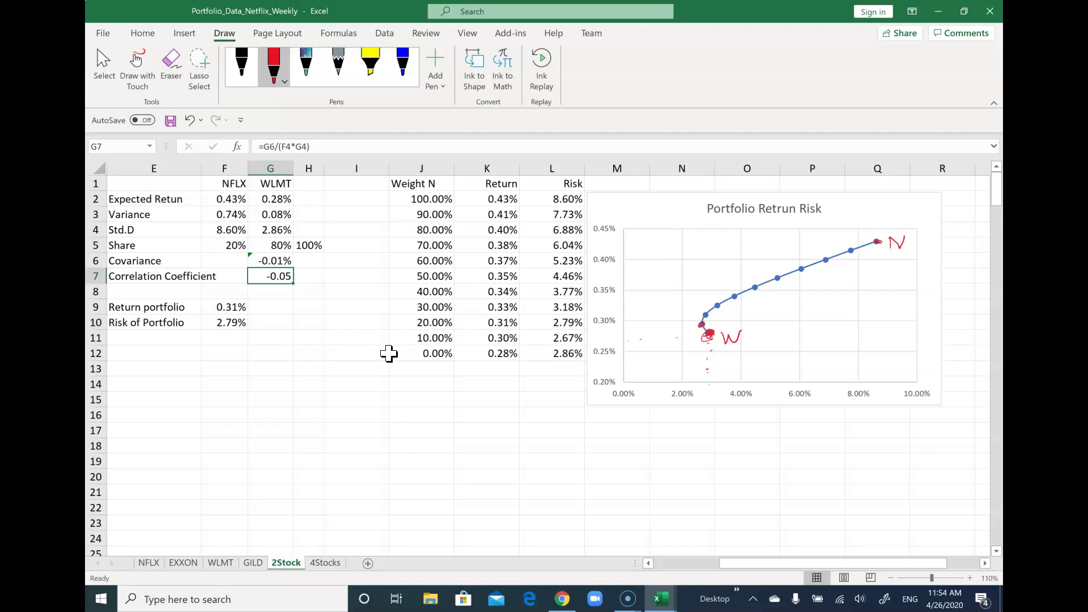
left_click(171, 65)
left_click_drag(701, 323, 710, 335)
left_click(732, 338)
left_click(641, 339)
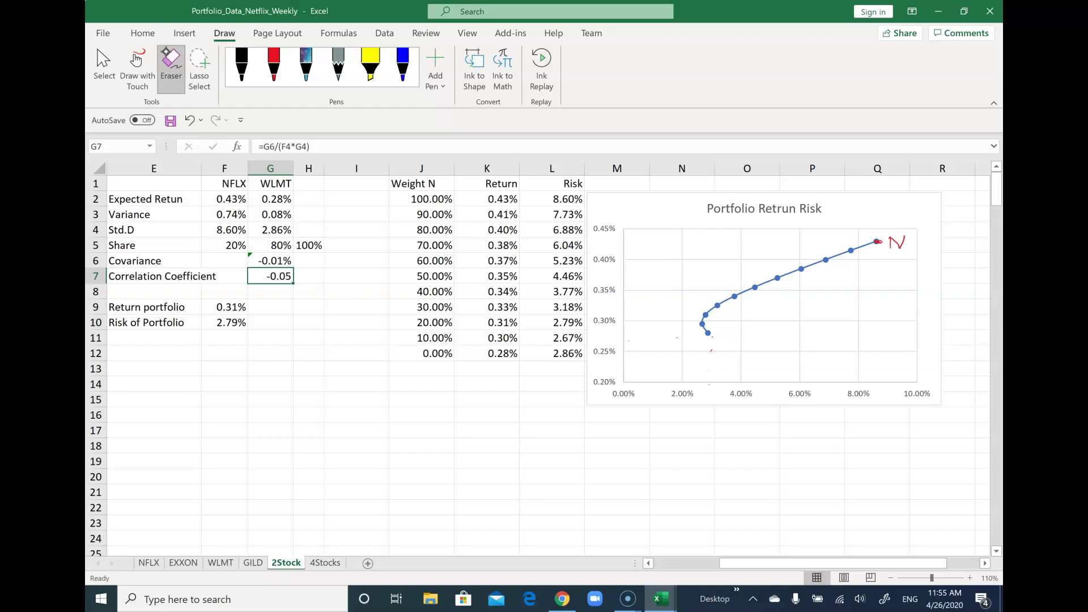
left_click(898, 243)
left_click(104, 57)
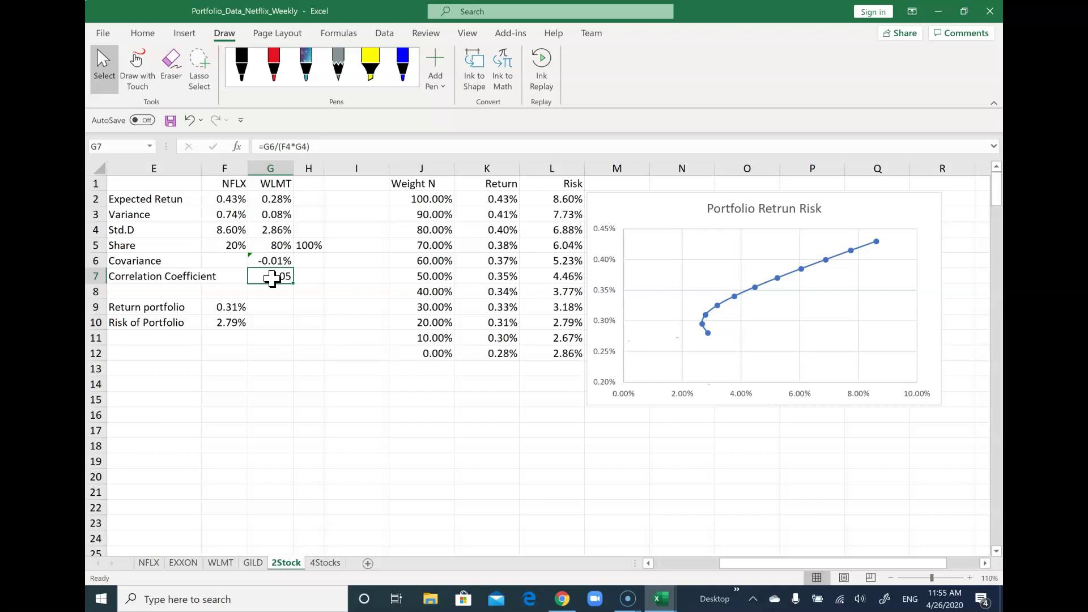
Step: Replace the correlation coefficient formula in G7 with =-0.5 and draw a red ink arrow inside the curve's bend on the chart
left_click(338, 149)
key("BackSpace")
key("BackSpace")
key("BackSpace")
key("BackSpace")
key("BackSpace")
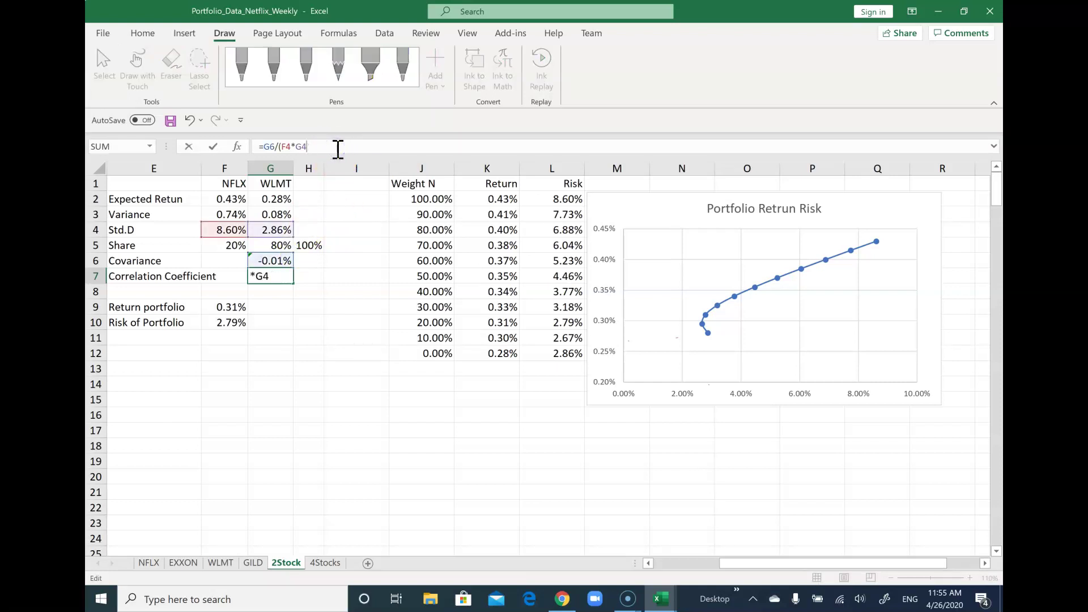
key("BackSpace")
key("BackSpace")
key("BackSpace")
key("BackSpace")
key("BackSpace")
type("0.")
key("BackSpace")
key("BackSpace")
type("-0")
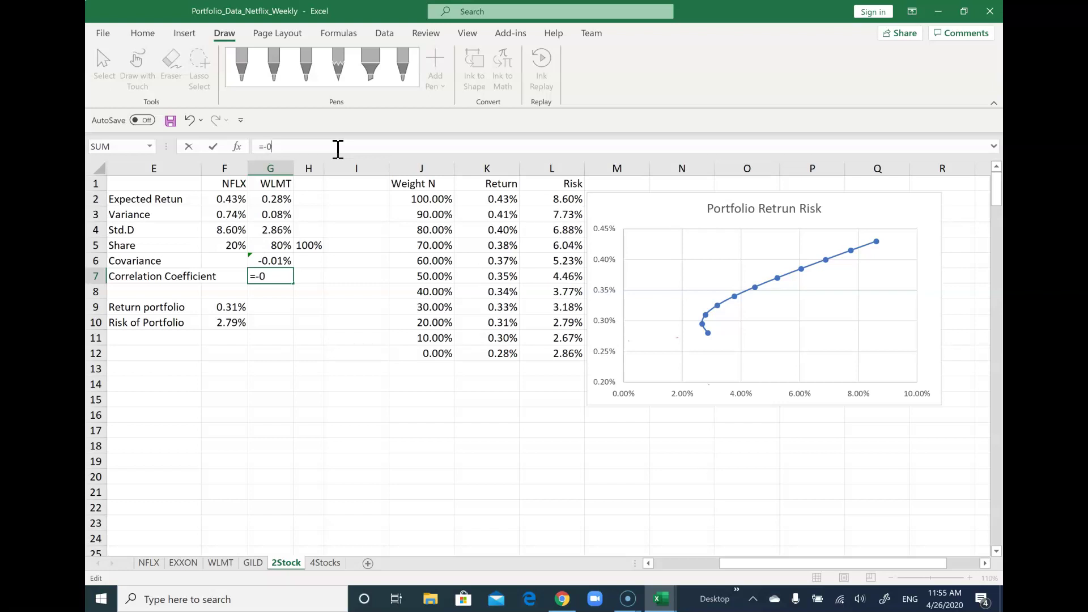
type(".5")
key("Return")
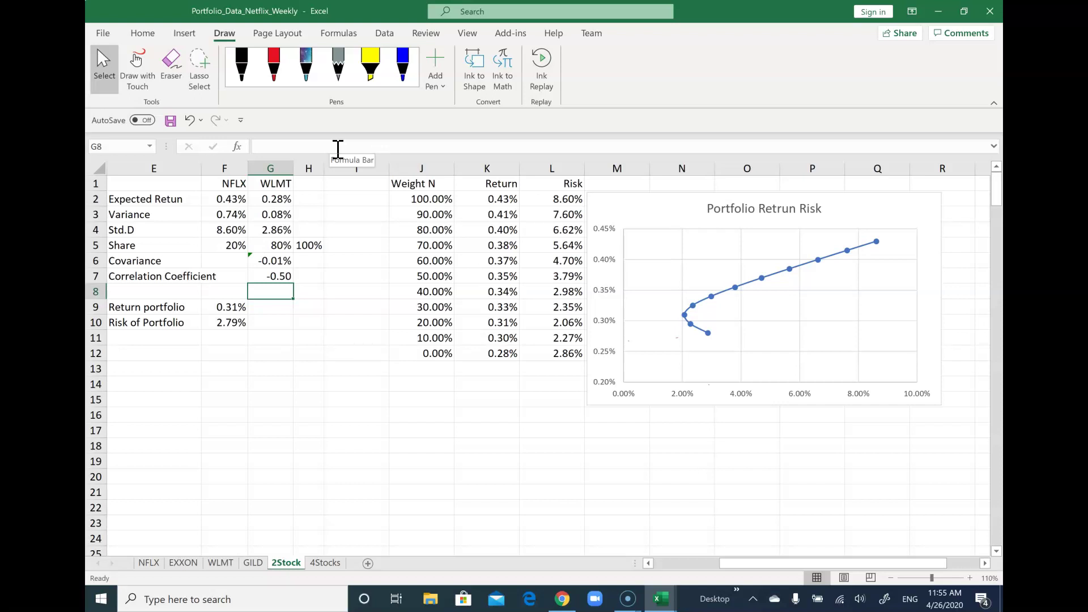
left_click(276, 53)
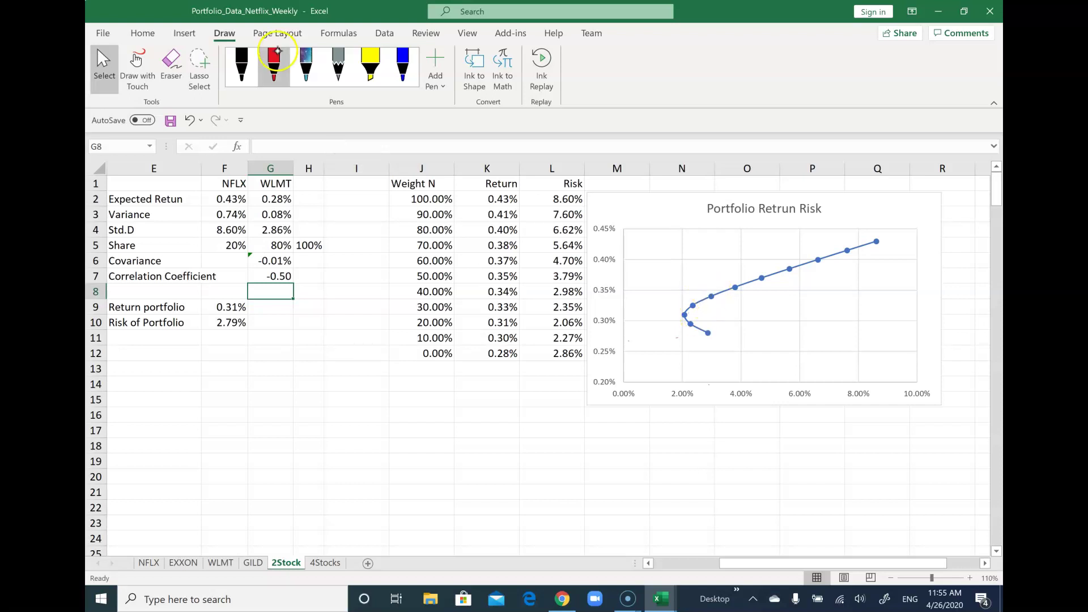
mouse_move(703, 315)
left_mouse_down()
mouse_move(728, 317)
mouse_move(706, 317)
mouse_move(728, 303)
left_mouse_up()
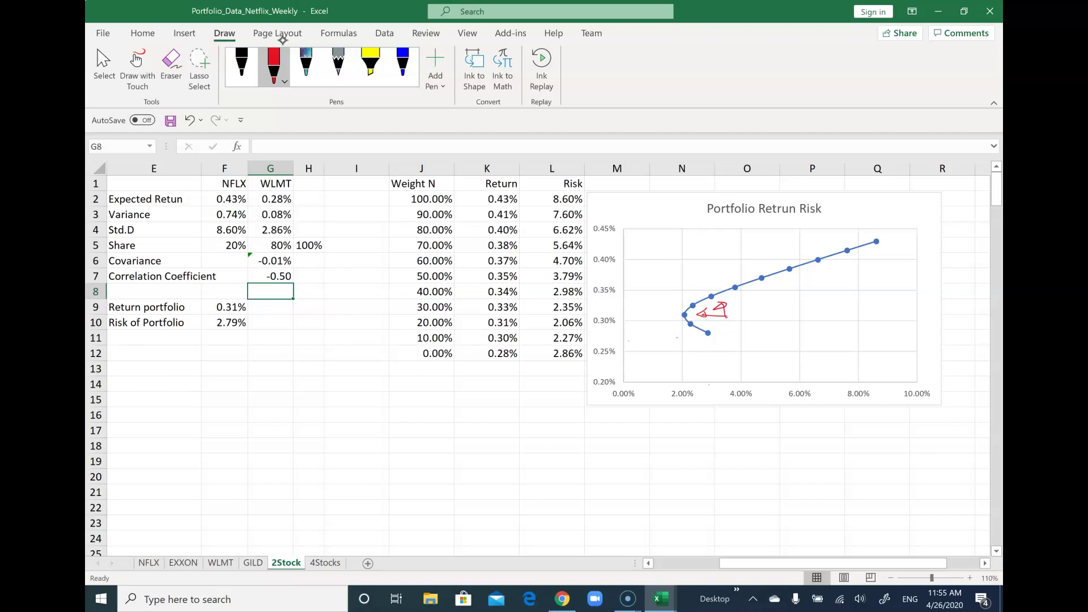
Step: Set the correlation coefficient in G7 to =-1
left_click(275, 279)
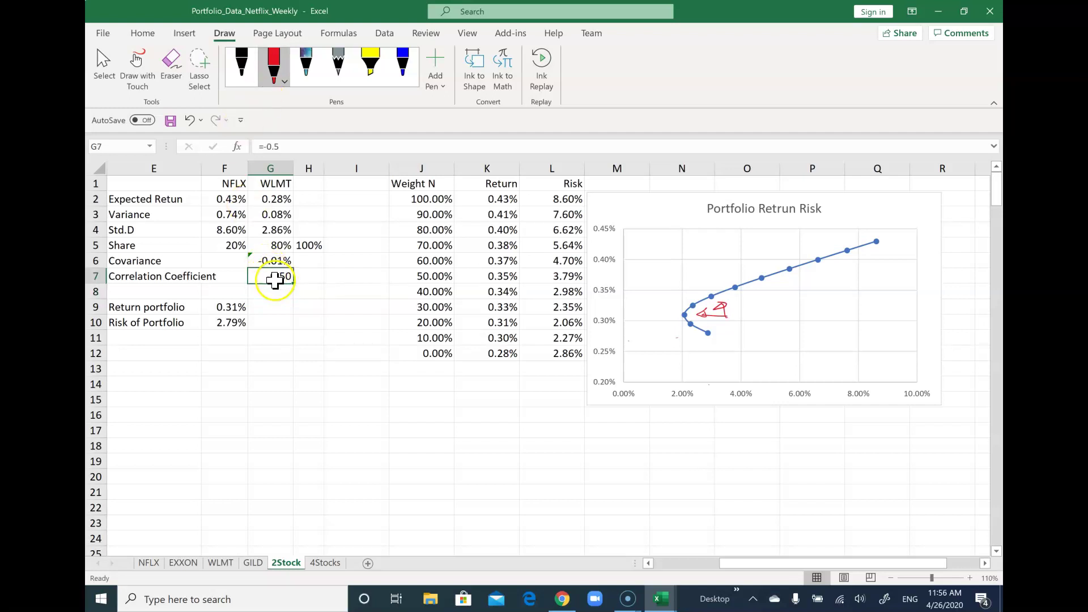
left_click(315, 147)
key("BackSpace")
key("BackSpace")
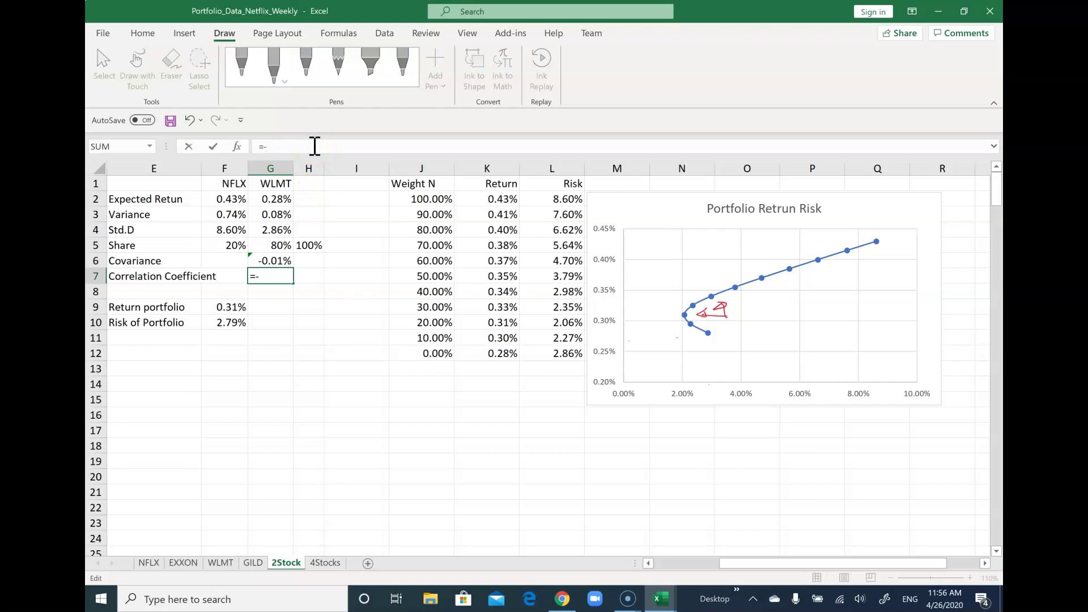
type("1")
key("Return")
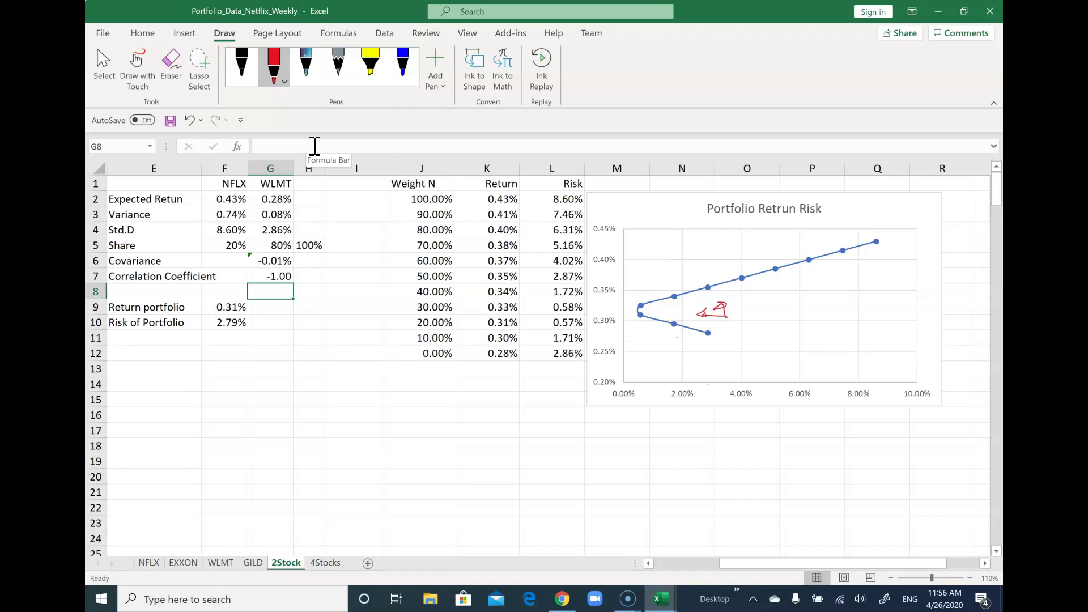
Step: Set the correlation coefficient in G7 to =1
left_click(314, 145)
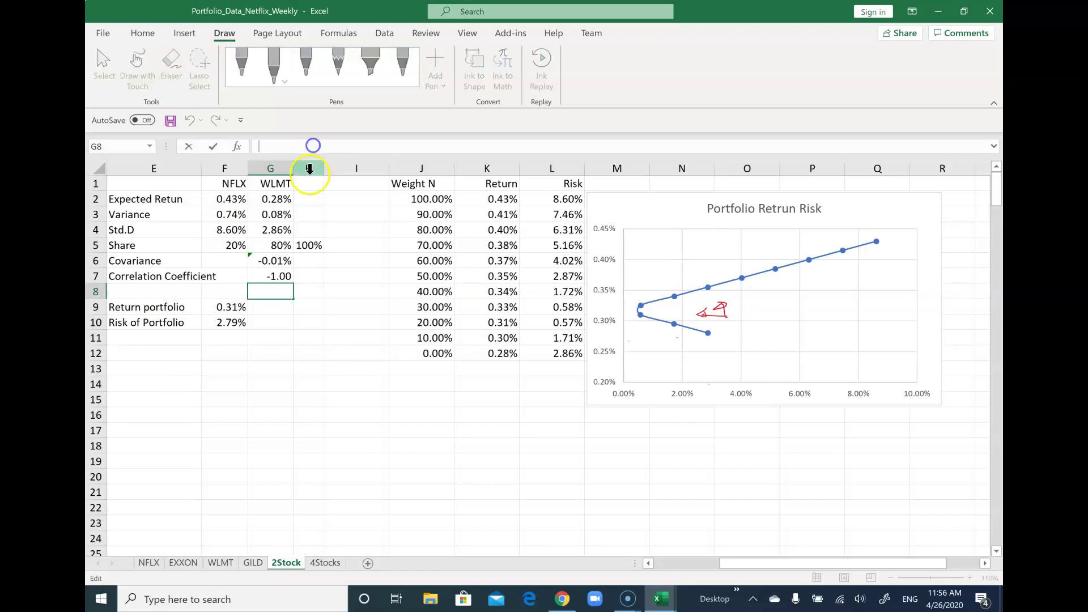
left_click(274, 279)
left_click(294, 149)
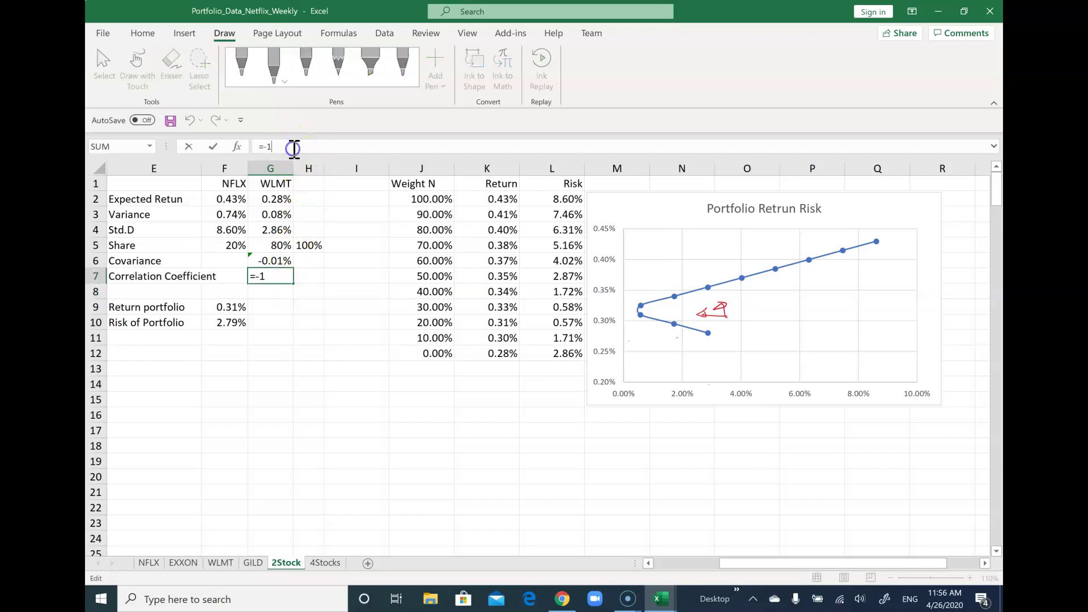
key("BackSpace")
key("BackSpace")
type("1")
key("Return")
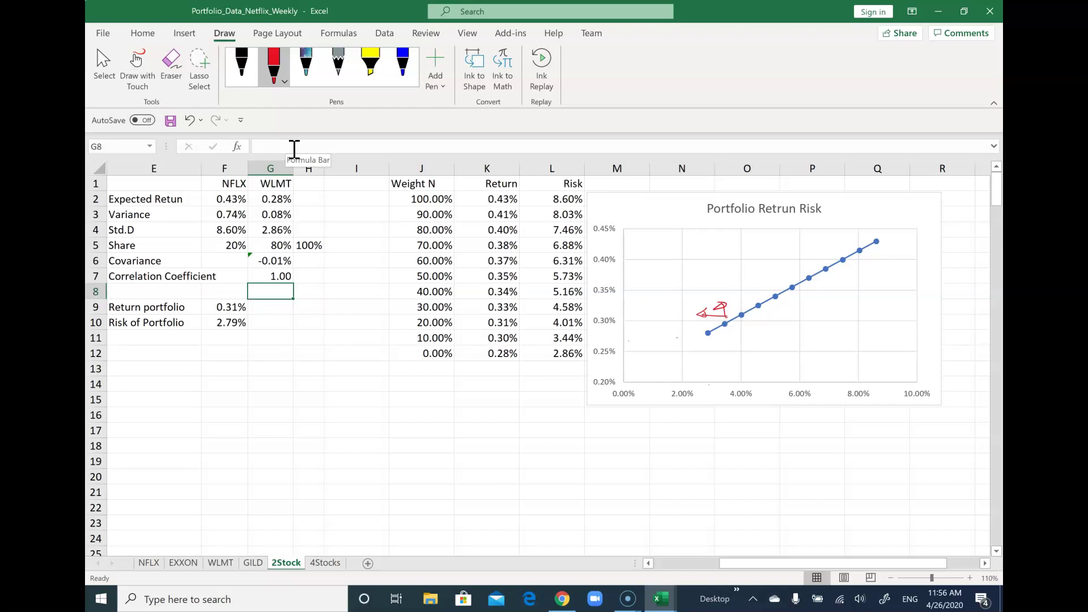
Step: Label the line's lower end W and upper end N in red ink, and handwrite "Zero Diversification Benefit" below the line
left_click_drag(709, 341, 726, 342)
left_click_drag(887, 254, 906, 230)
mouse_move(787, 311)
left_mouse_down()
mouse_move(805, 310)
mouse_move(806, 325)
mouse_move(852, 312)
left_mouse_up()
left_click_drag(785, 343, 786, 360)
mouse_move(786, 343)
left_mouse_down()
mouse_move(787, 358)
mouse_move(828, 346)
mouse_move(842, 352)
left_mouse_up()
left_click_drag(843, 346, 885, 348)
left_click_drag(878, 341, 896, 348)
mouse_move(905, 334)
left_mouse_down()
mouse_move(901, 347)
mouse_move(910, 346)
left_mouse_up()
left_click_drag(914, 339, 922, 345)
left_click_drag(915, 336, 961, 343)
left_click_drag(795, 368, 795, 386)
mouse_move(797, 368)
left_mouse_down()
mouse_move(799, 385)
mouse_move(831, 380)
left_mouse_up()
left_click_drag(831, 374, 847, 381)
mouse_move(849, 375)
left_mouse_down()
mouse_move(860, 371)
mouse_move(850, 384)
left_mouse_up()
mouse_move(877, 359)
left_mouse_down()
mouse_move(863, 385)
mouse_move(876, 370)
left_mouse_up()
left_click_drag(874, 372, 888, 383)
left_click_drag(880, 371, 904, 368)
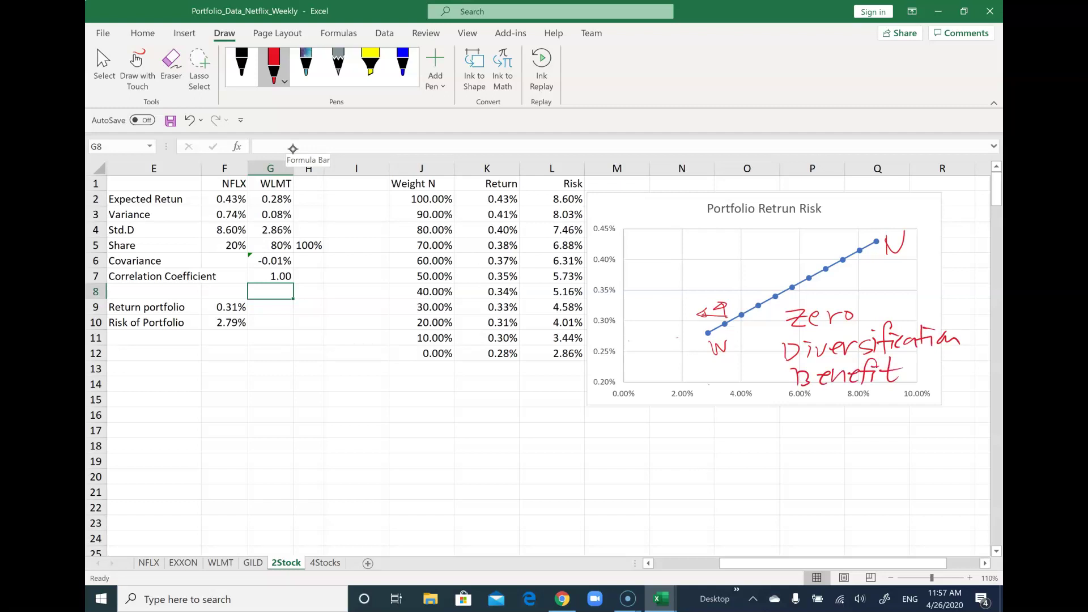